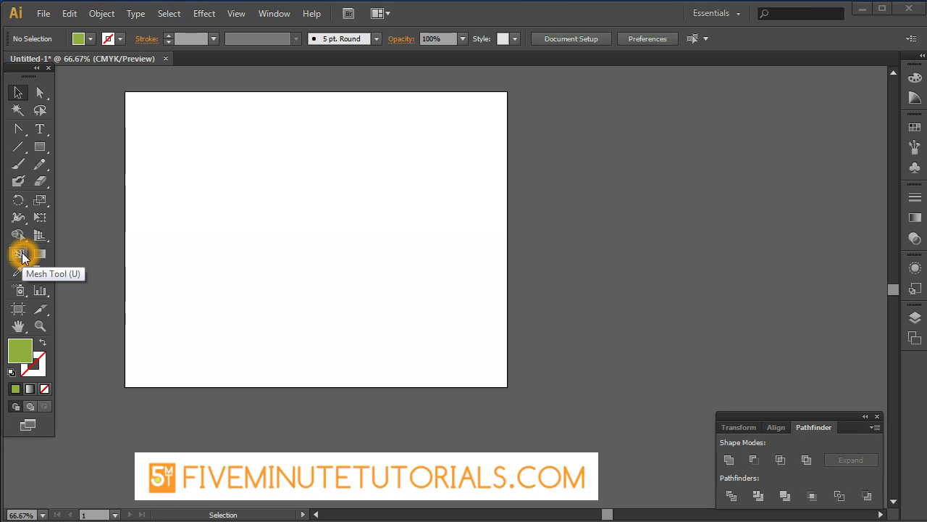
Draw a large green rectangle covering most of the artboard and view it at 100%.
{"action": "left_click", "coordinate": [40, 147]}
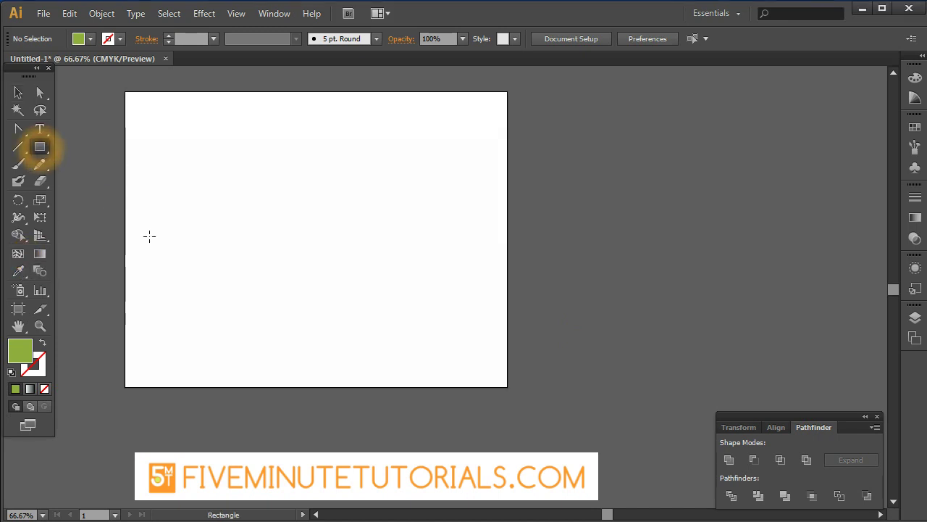
{"action": "left_click", "coordinate": [41, 148]}
{"action": "left_click_drag", "start_coordinate": [218, 139], "coordinate": [246, 173]}
{"action": "left_click_drag", "start_coordinate": [281, 205], "coordinate": [474, 354]}
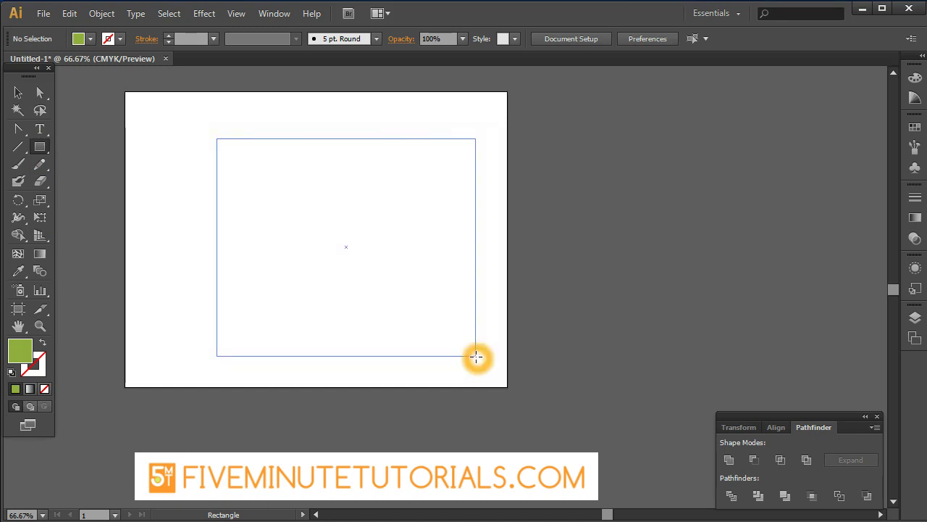
{"action": "key", "text": "ctrl+plus"}
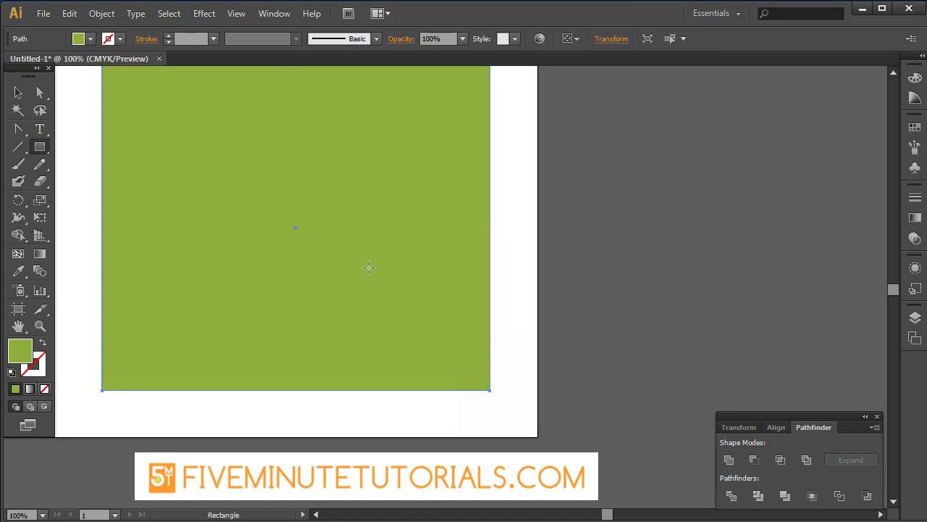
{"action": "left_click_drag", "start_coordinate": [366, 265], "coordinate": [393, 291]}
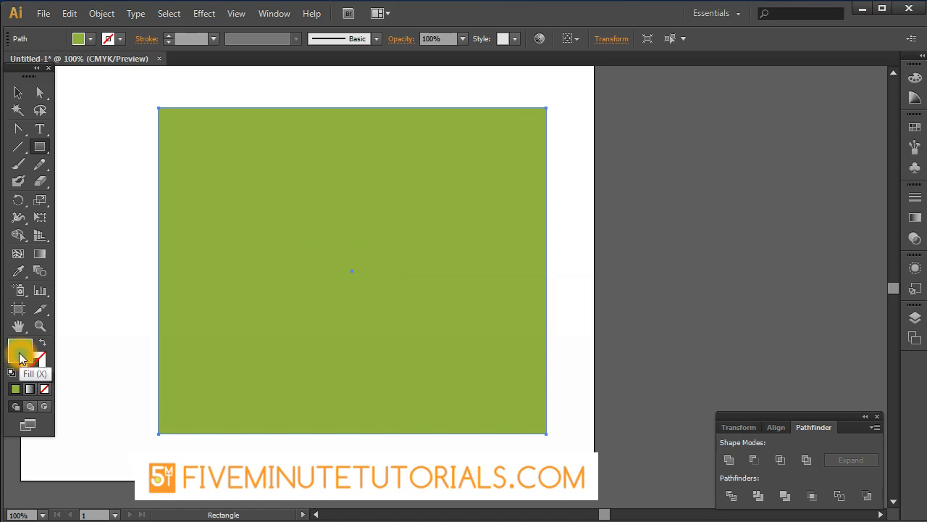
{"action": "left_click", "coordinate": [18, 253]}
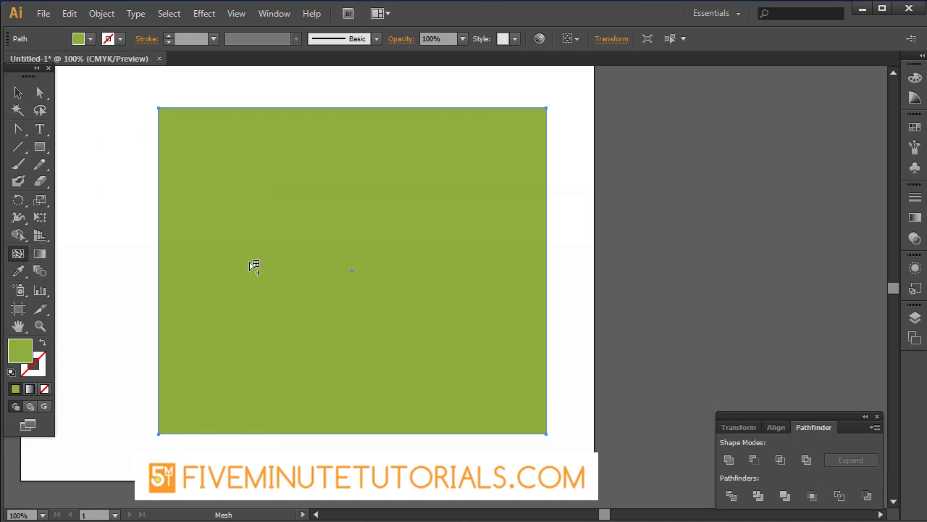
Add two mesh points inside the rectangle, splitting it into a three-by-three grid.
{"action": "left_click", "coordinate": [262, 216]}
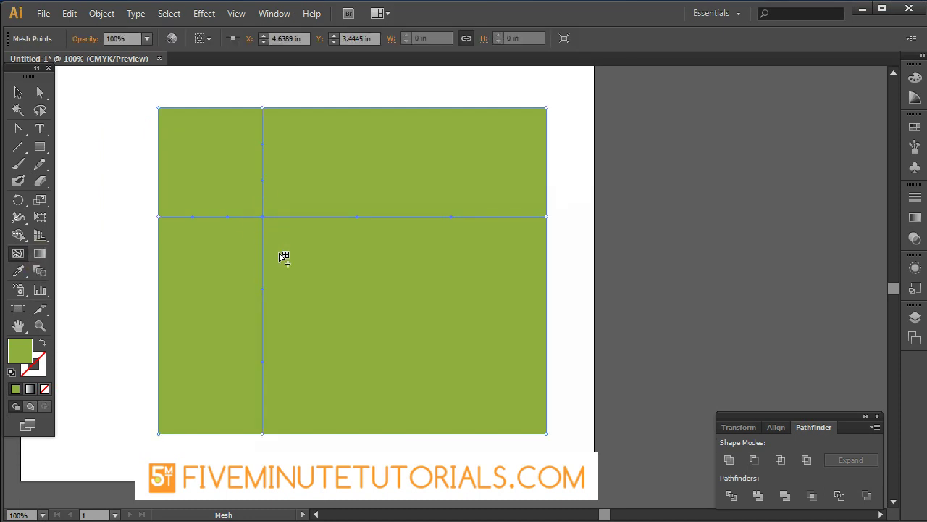
{"action": "left_click", "coordinate": [263, 219]}
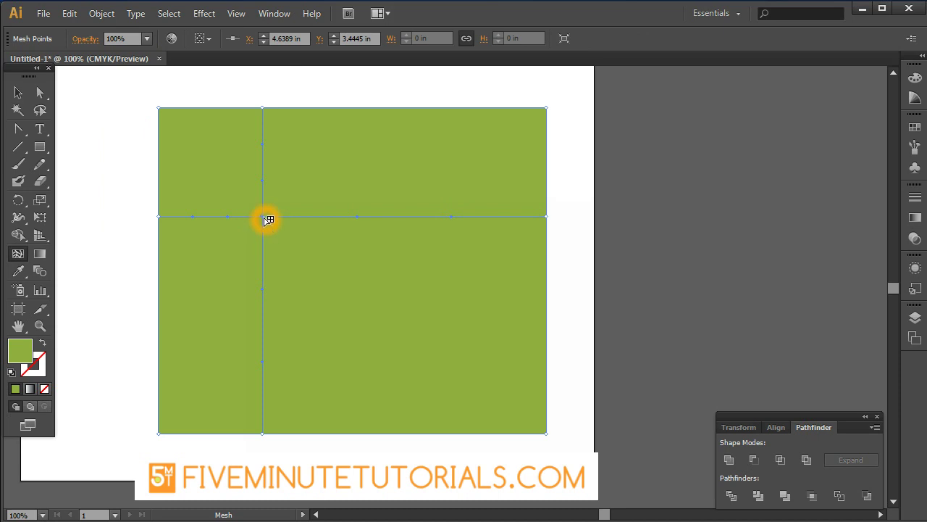
{"action": "left_click", "coordinate": [402, 315]}
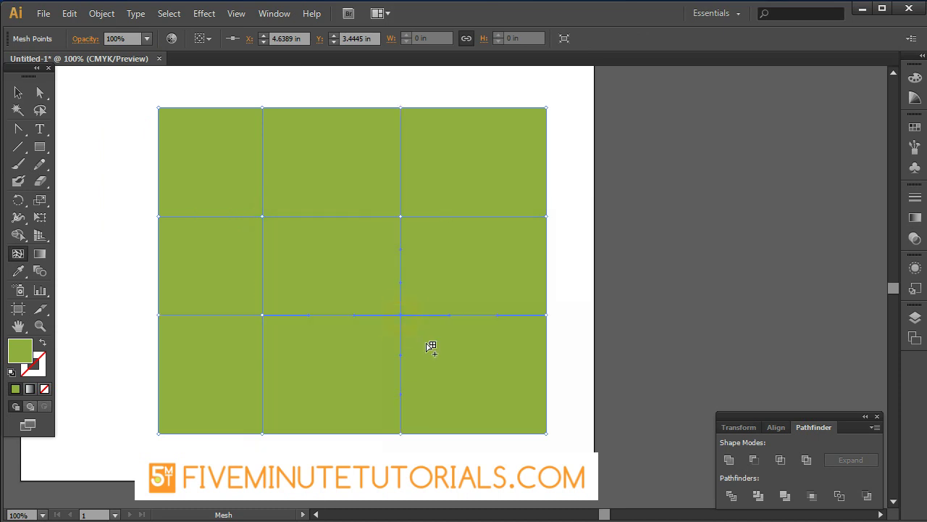
{"action": "left_click", "coordinate": [409, 329]}
{"action": "left_click", "coordinate": [383, 266]}
Float the Color panel out of the dock and switch its colour model to HSB.
{"action": "left_click", "coordinate": [40, 95]}
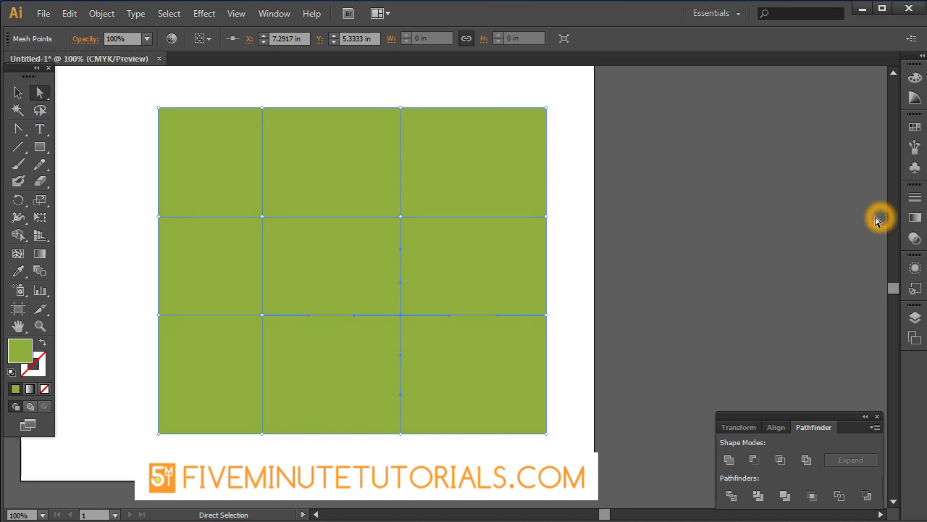
{"action": "left_click", "coordinate": [914, 98]}
{"action": "left_click", "coordinate": [915, 98]}
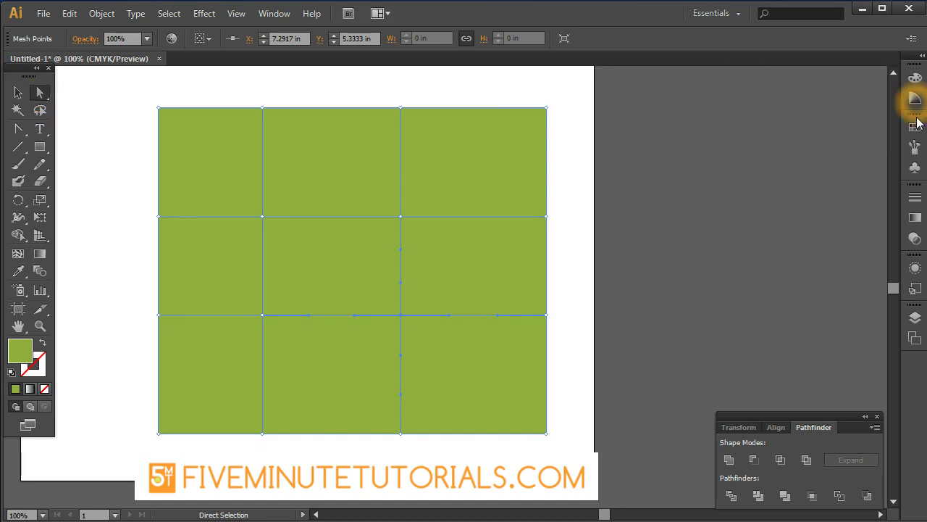
{"action": "left_click", "coordinate": [915, 78]}
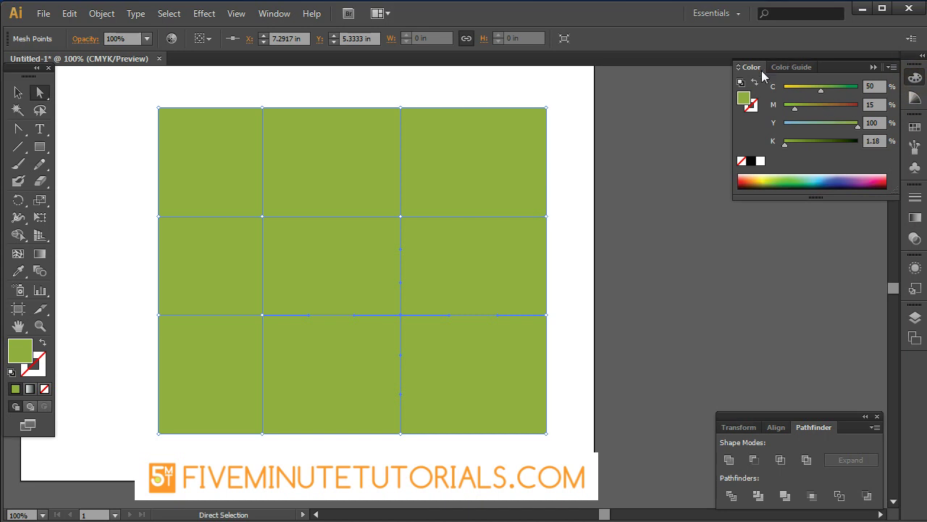
{"action": "left_click_drag", "start_coordinate": [751, 68], "coordinate": [560, 113]}
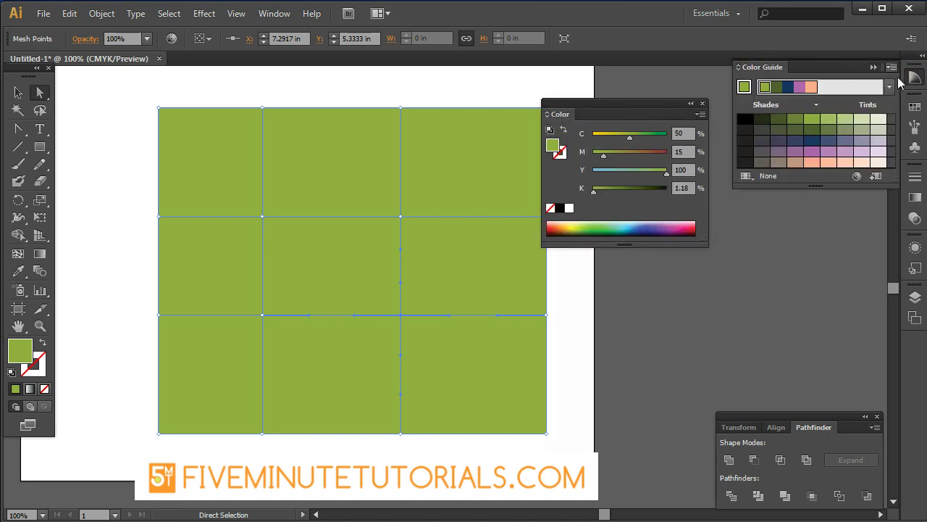
{"action": "left_click", "coordinate": [914, 77]}
{"action": "left_click_drag", "start_coordinate": [648, 103], "coordinate": [671, 84]}
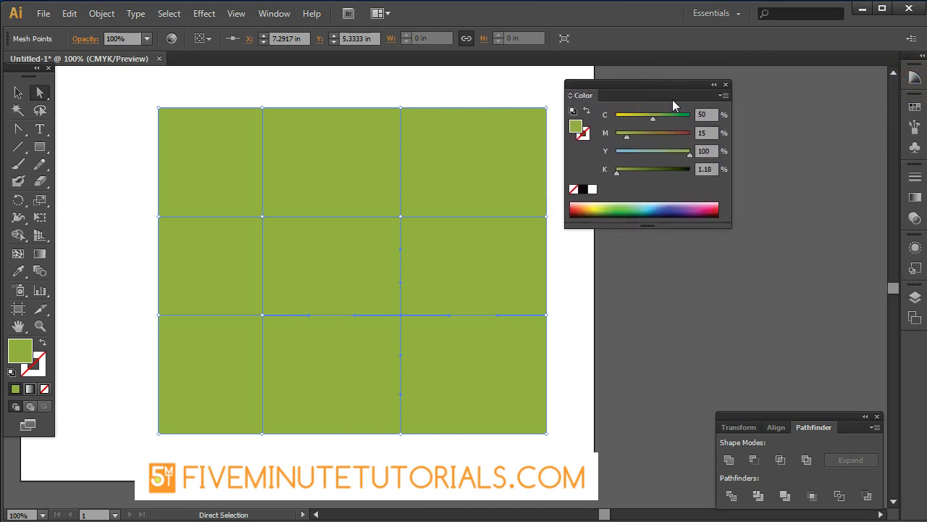
{"action": "left_click", "coordinate": [722, 95]}
{"action": "left_click", "coordinate": [765, 153]}
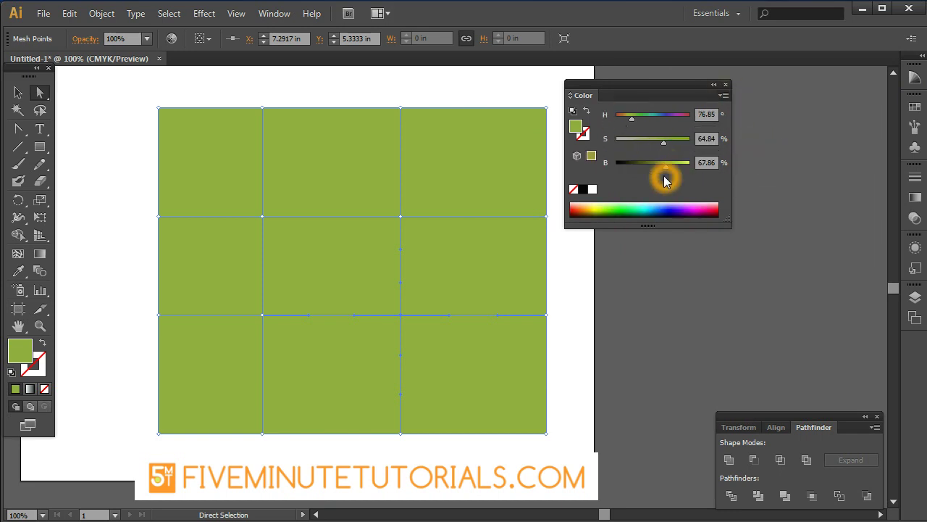
{"action": "left_click", "coordinate": [637, 258]}
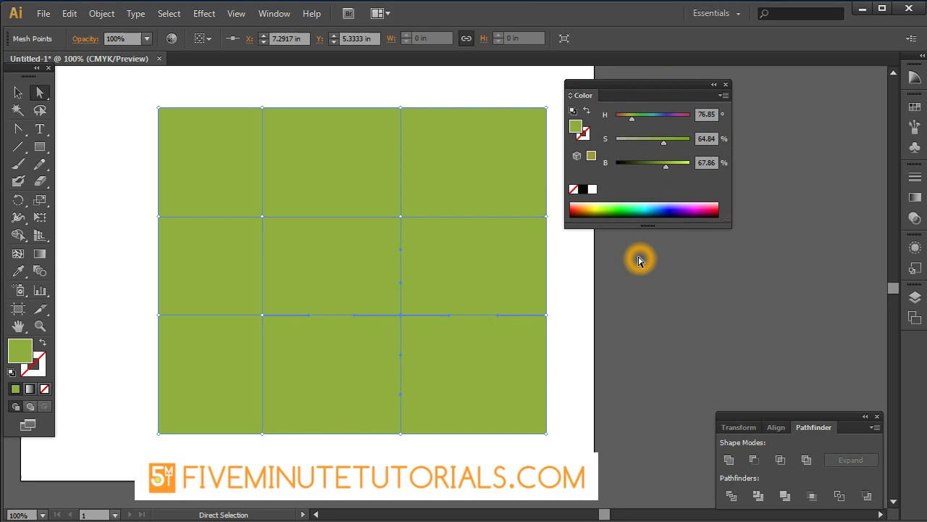
Shift-select the four inner mesh points of the green rectangle.
{"action": "left_click", "coordinate": [402, 317]}
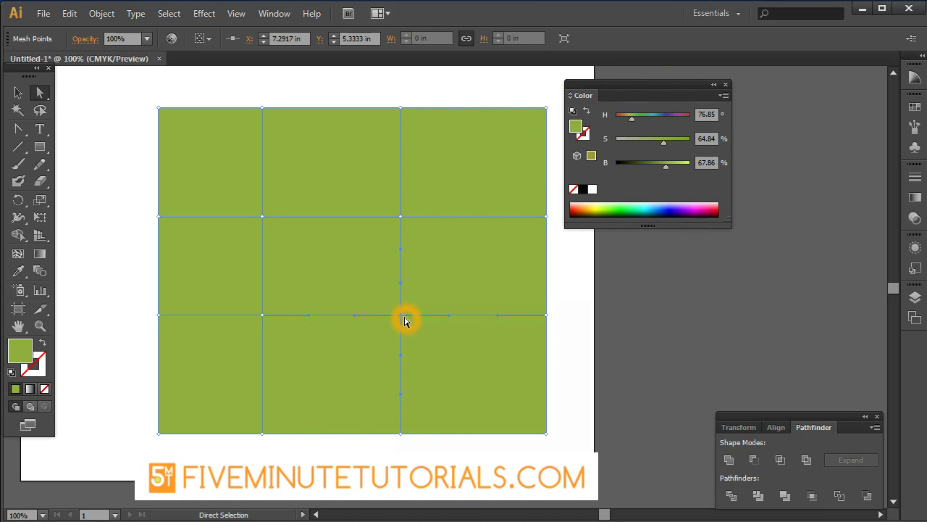
{"action": "left_click", "coordinate": [401, 317]}
{"action": "left_click", "coordinate": [261, 217]}
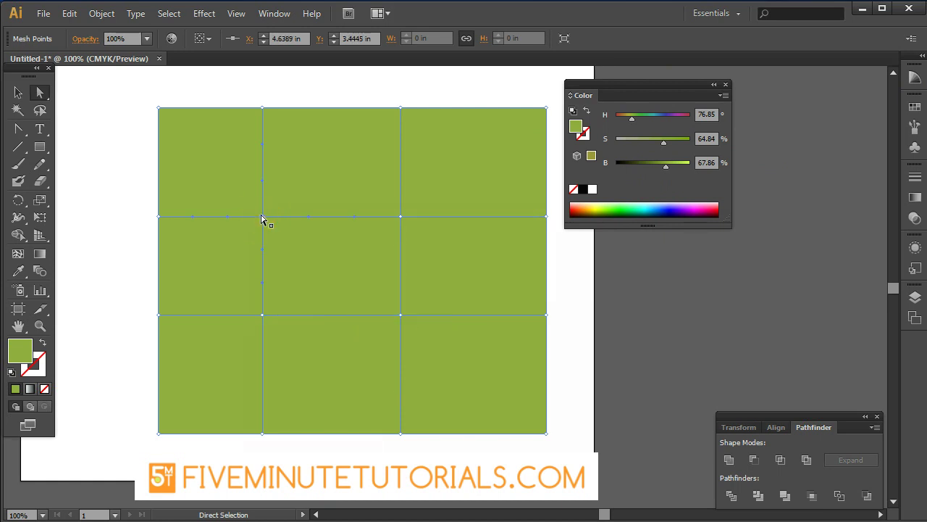
{"action": "left_click", "coordinate": [262, 216]}
{"action": "left_click", "coordinate": [159, 217]}
{"action": "left_click", "coordinate": [345, 257]}
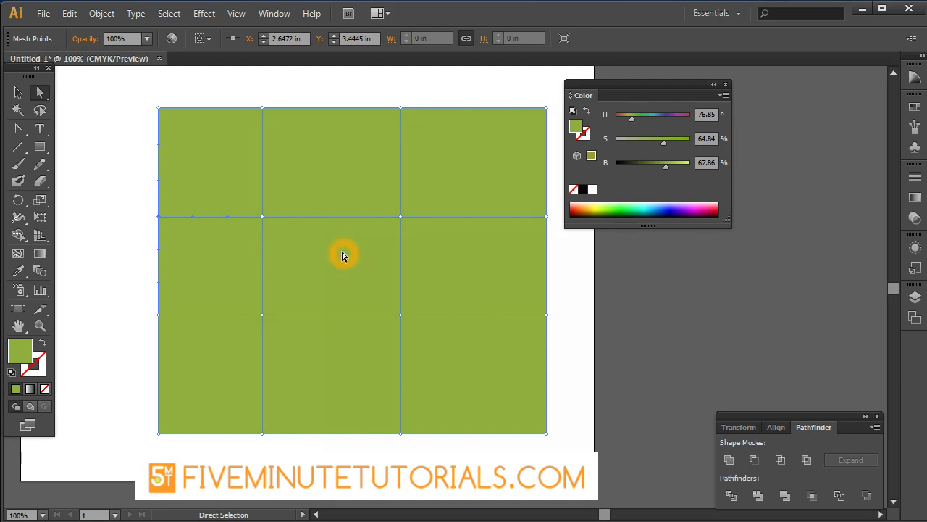
{"action": "left_click", "coordinate": [267, 221]}
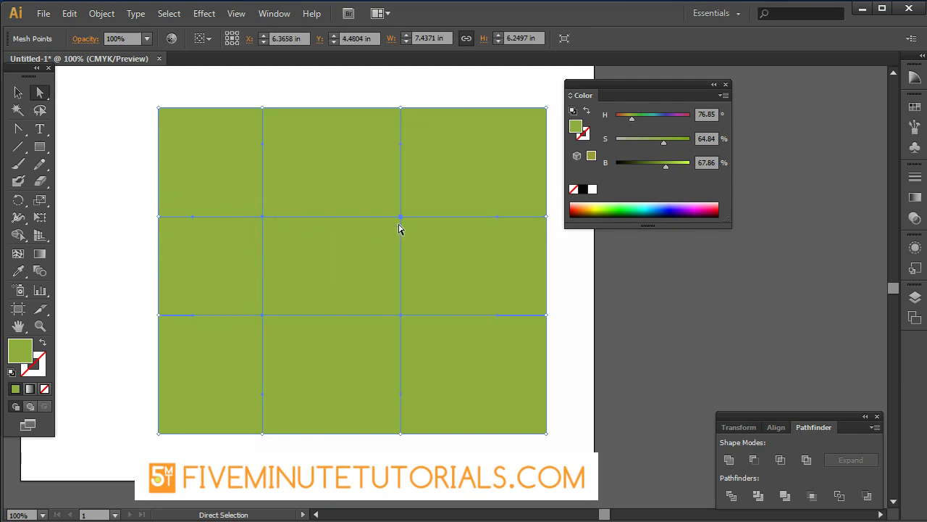
{"action": "left_click", "coordinate": [270, 317]}
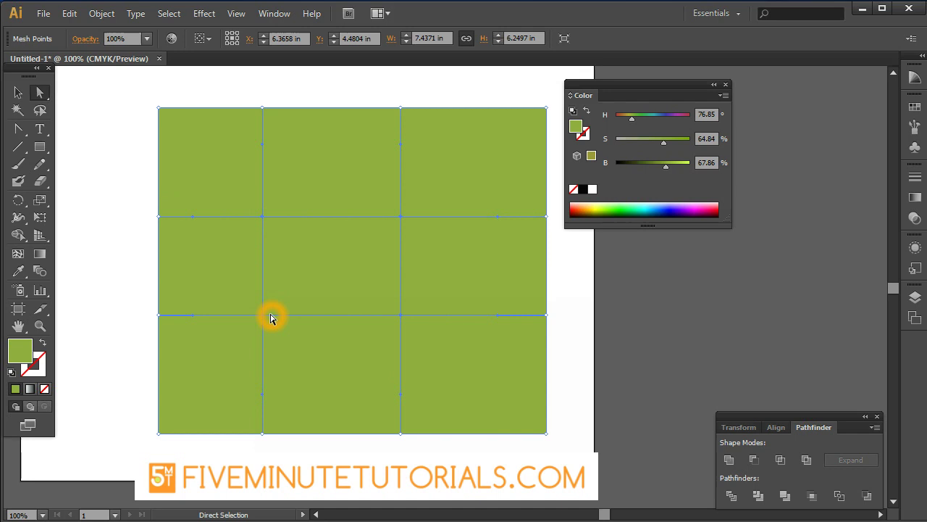
Colour the selected inner points pale yellow and the upper-right patch magenta pink.
{"action": "left_click", "coordinate": [597, 203]}
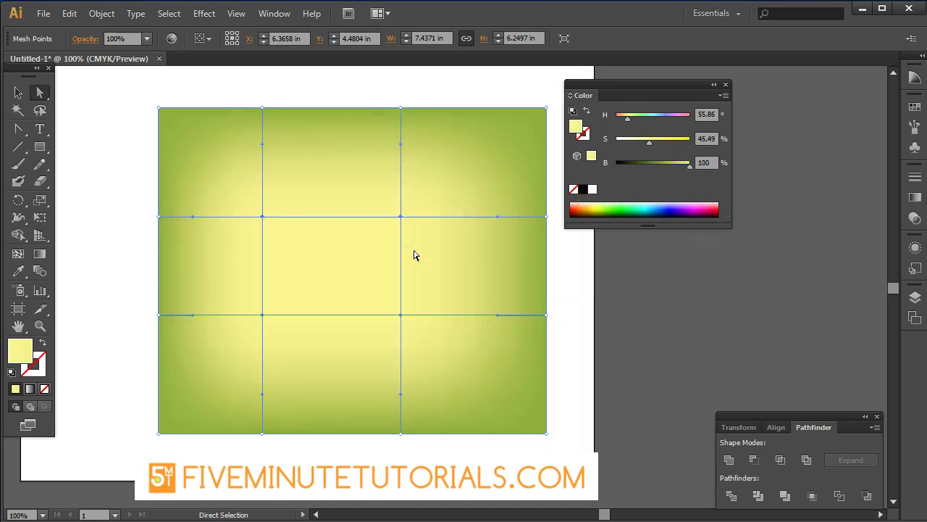
{"action": "left_click", "coordinate": [323, 260]}
{"action": "left_click", "coordinate": [400, 198]}
{"action": "left_click", "coordinate": [486, 163]}
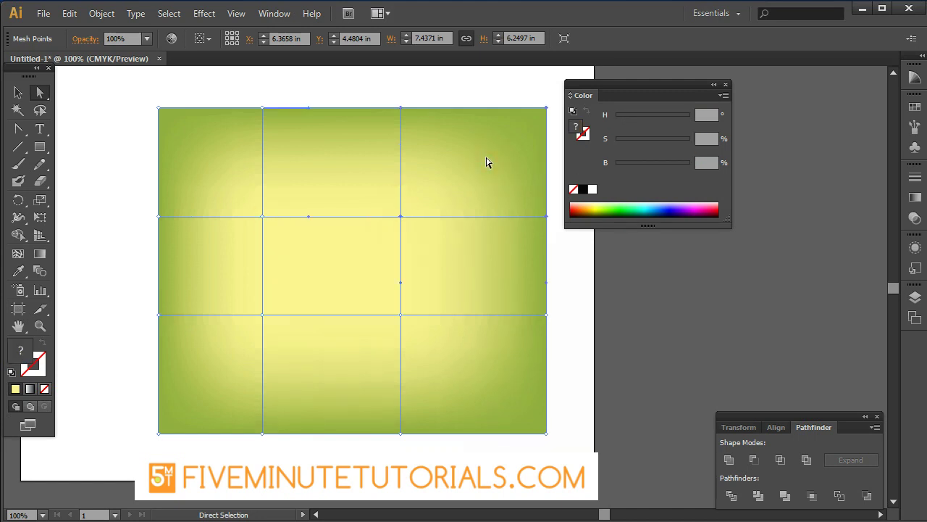
{"action": "left_click", "coordinate": [701, 206]}
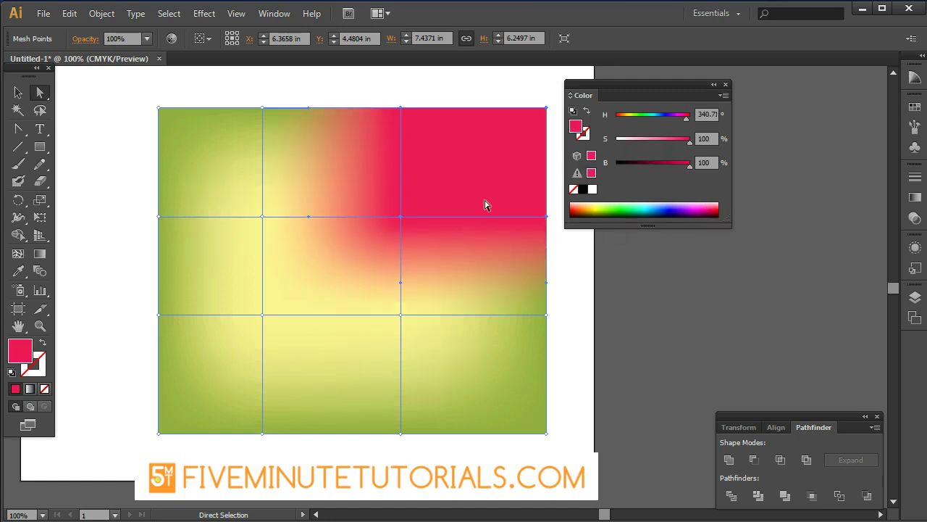
{"action": "left_click", "coordinate": [485, 176]}
Colour the lower-right patch navy and the lower-left patch green, then deselect.
{"action": "left_click", "coordinate": [447, 368]}
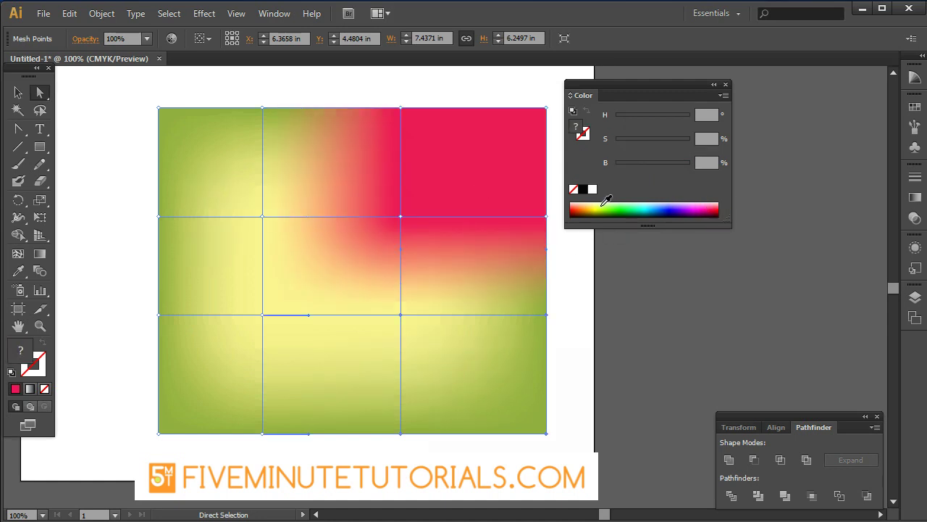
{"action": "left_click", "coordinate": [665, 210]}
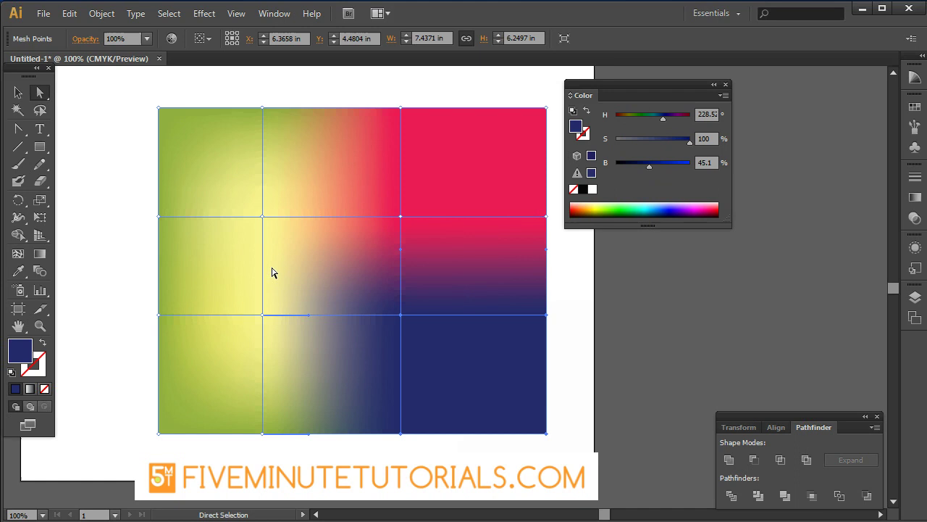
{"action": "left_click", "coordinate": [179, 414]}
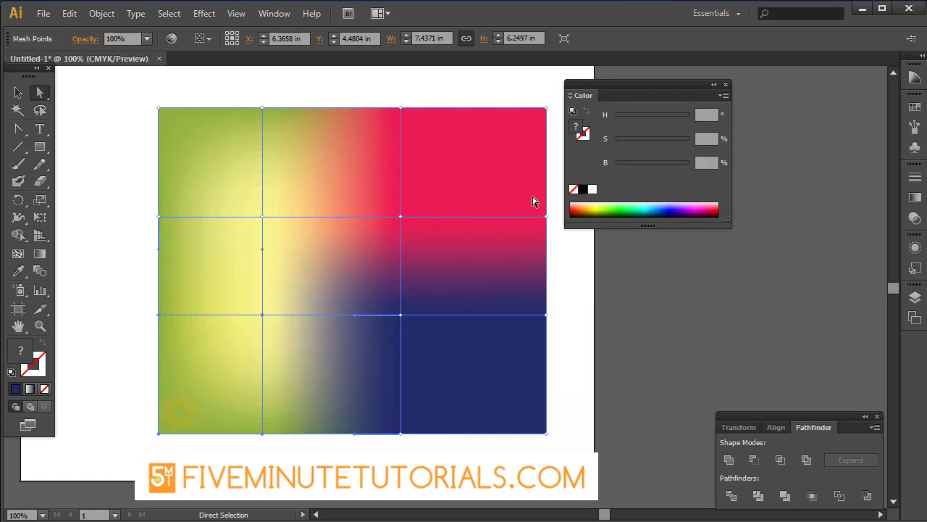
{"action": "left_click", "coordinate": [616, 206]}
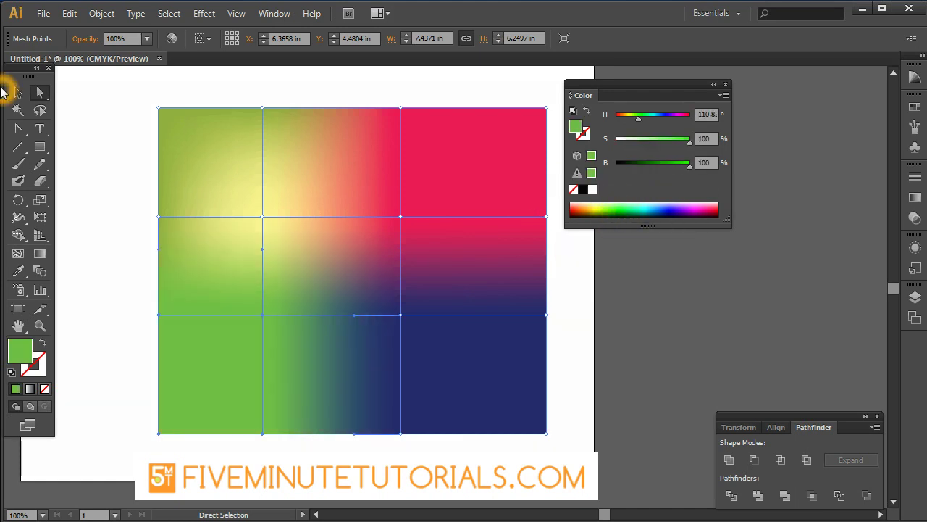
{"action": "left_click", "coordinate": [18, 92]}
{"action": "left_click", "coordinate": [124, 118]}
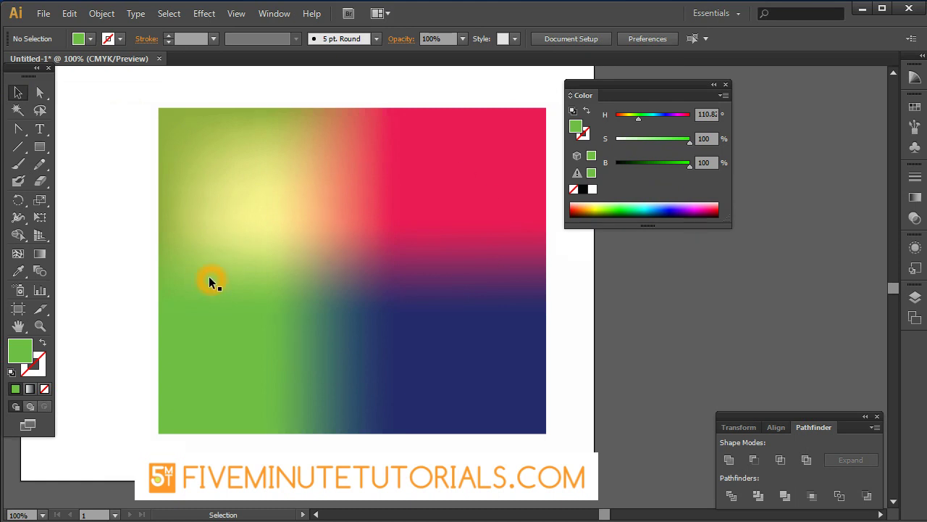
{"action": "left_click", "coordinate": [231, 243]}
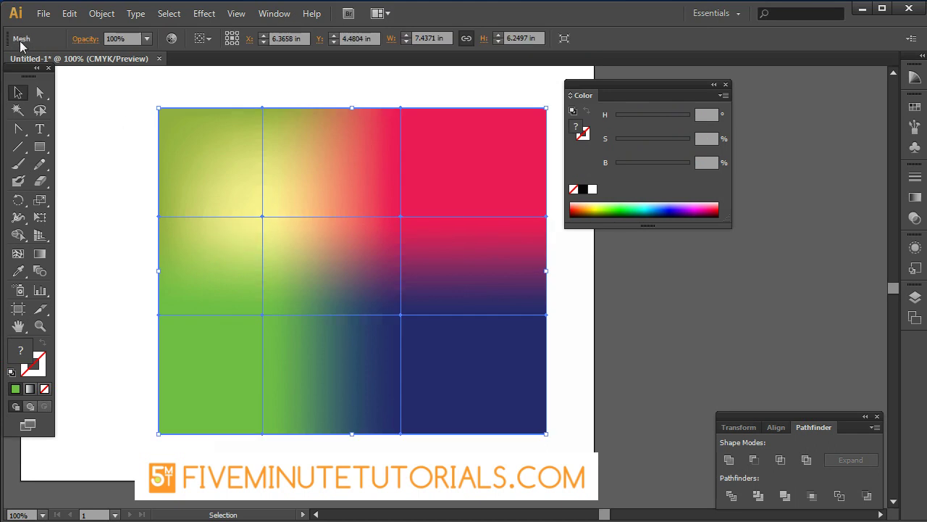
{"action": "left_click", "coordinate": [101, 13]}
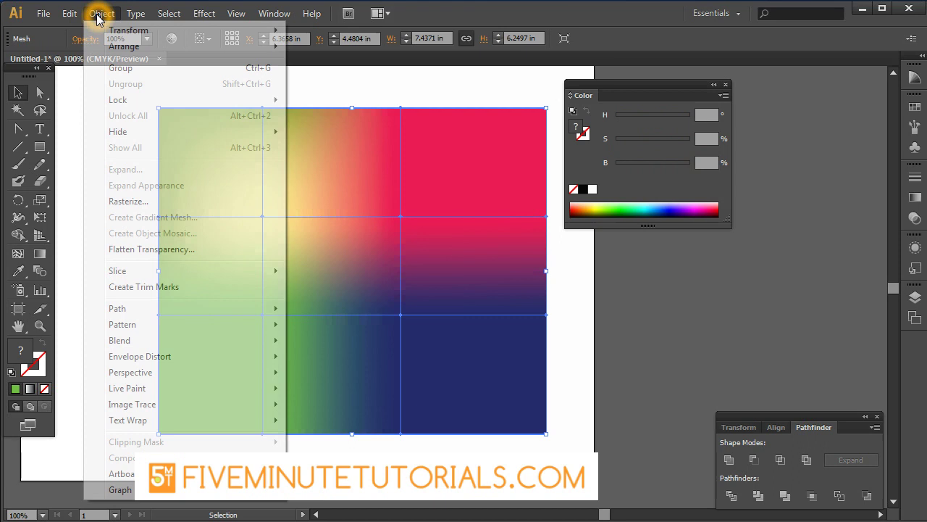
{"action": "left_click", "coordinate": [140, 186]}
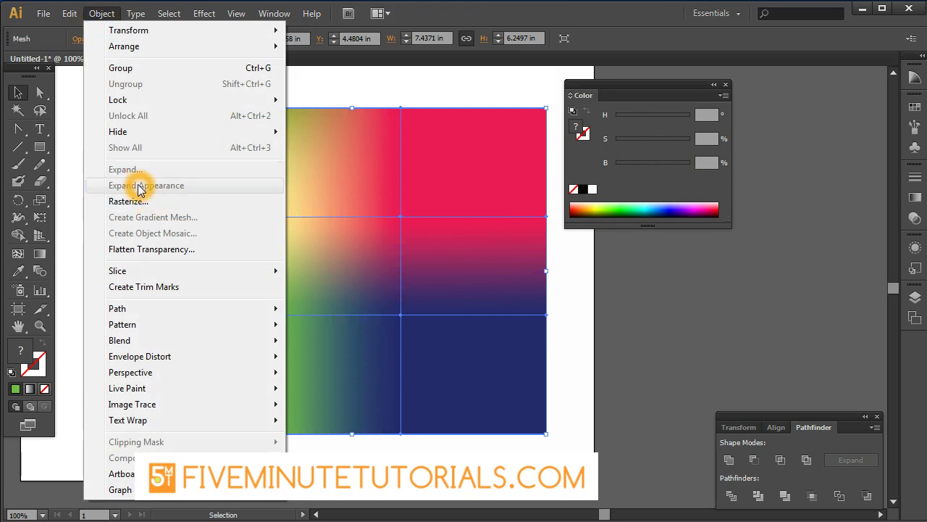
{"action": "left_click", "coordinate": [72, 118]}
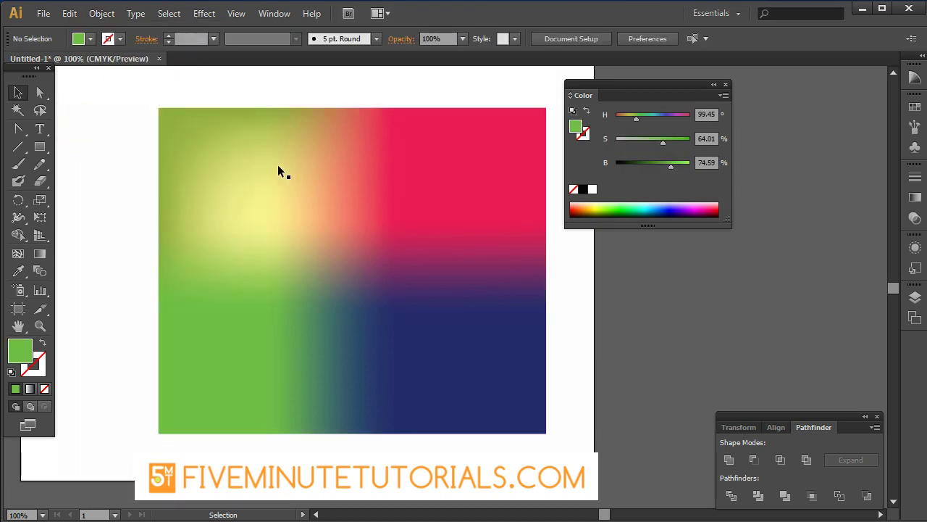
{"action": "left_click", "coordinate": [239, 208]}
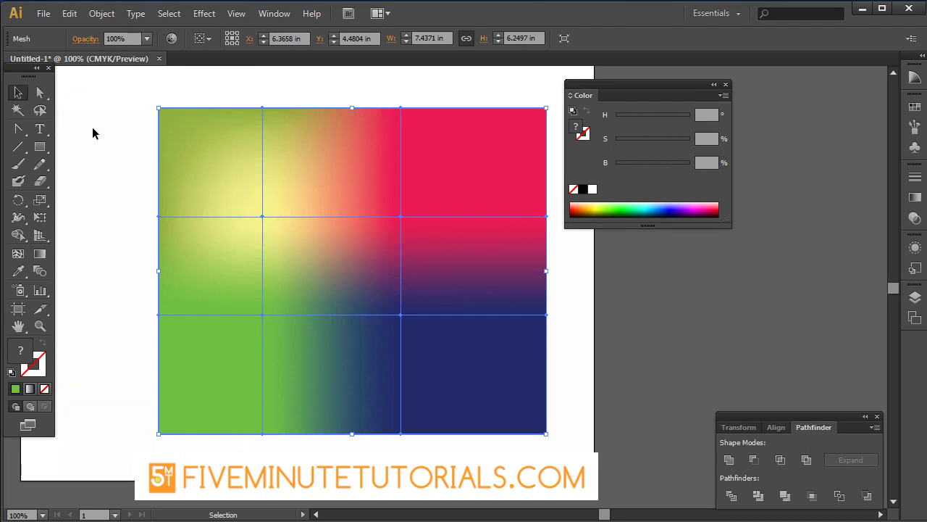
Move the centre mesh point up-left and bend the left and upper curves.
{"action": "left_click", "coordinate": [39, 92]}
{"action": "left_click", "coordinate": [262, 216]}
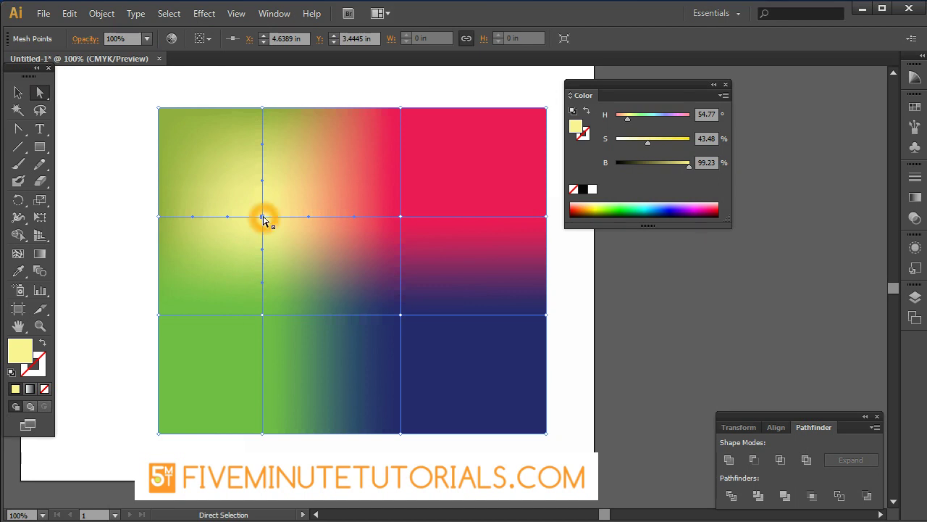
{"action": "left_click_drag", "start_coordinate": [263, 216], "coordinate": [245, 182]}
{"action": "left_click", "coordinate": [244, 182]}
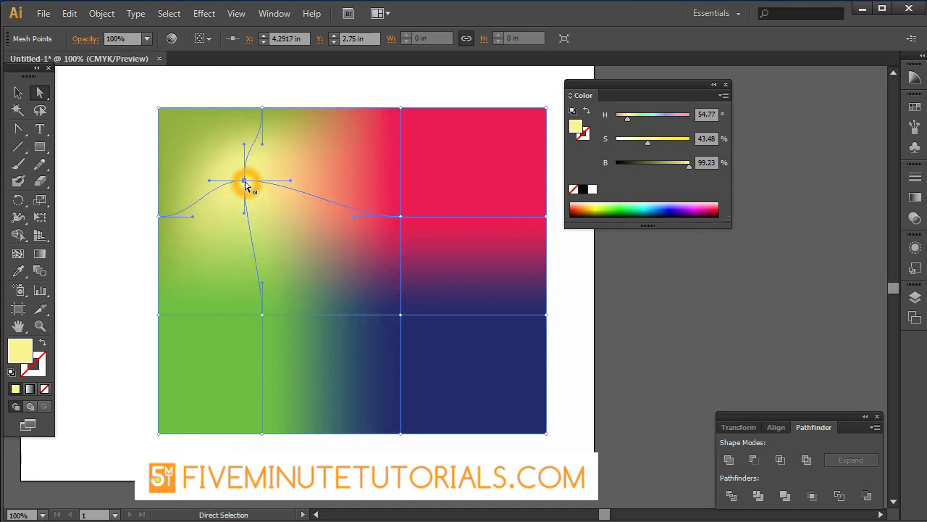
{"action": "left_click_drag", "start_coordinate": [194, 216], "coordinate": [179, 195]}
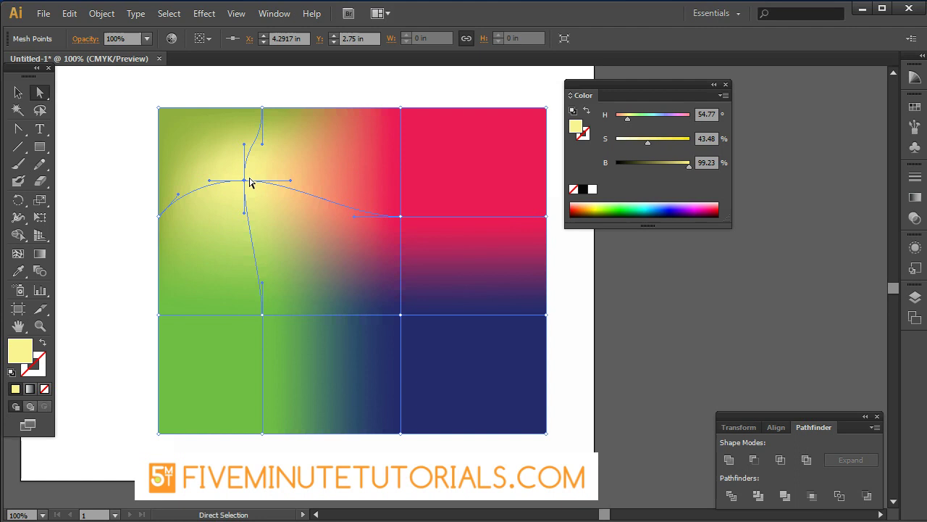
{"action": "left_click", "coordinate": [289, 181]}
{"action": "left_click", "coordinate": [244, 210]}
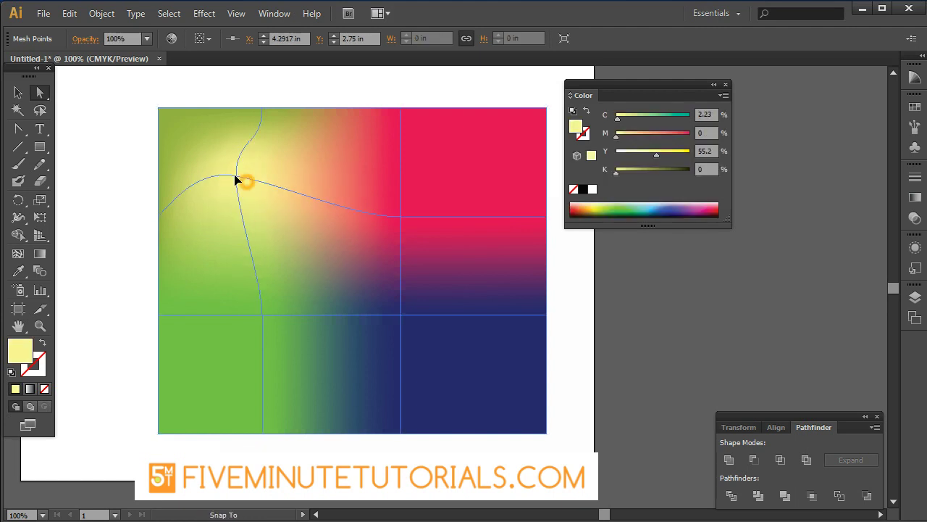
{"action": "left_click_drag", "start_coordinate": [244, 182], "coordinate": [234, 175]}
{"action": "left_click_drag", "start_coordinate": [261, 146], "coordinate": [247, 115]}
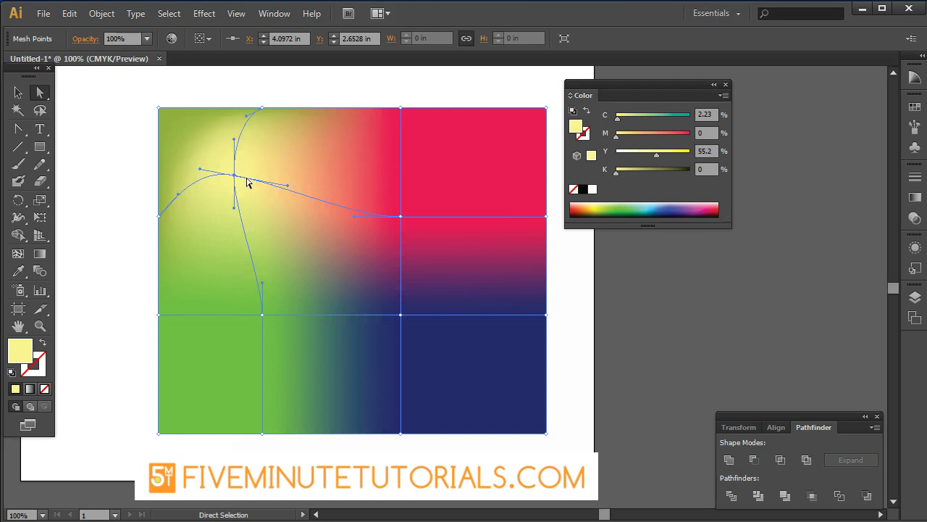
Shift the lower, right and bottom mesh points to curve the green and navy boundaries.
{"action": "left_click_drag", "start_coordinate": [263, 314], "coordinate": [469, 327]}
{"action": "left_click", "coordinate": [401, 315]}
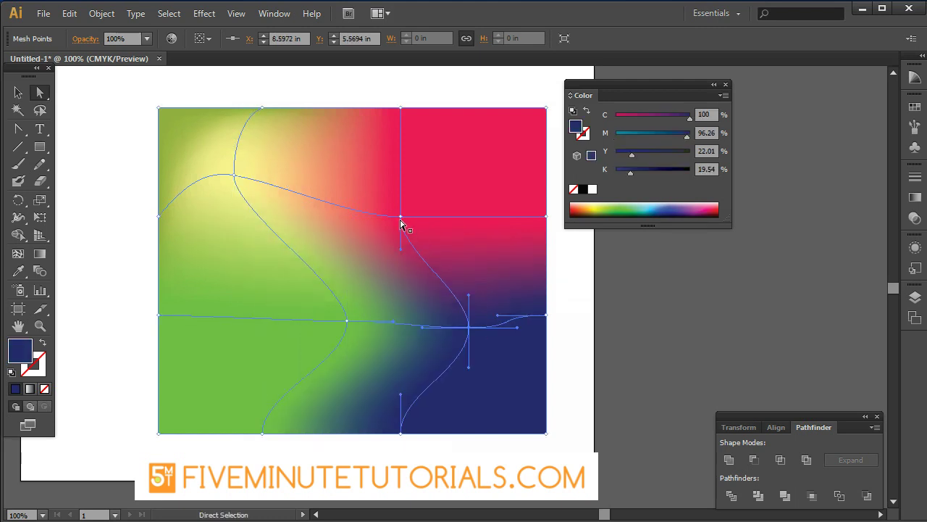
{"action": "left_click_drag", "start_coordinate": [401, 217], "coordinate": [390, 235]}
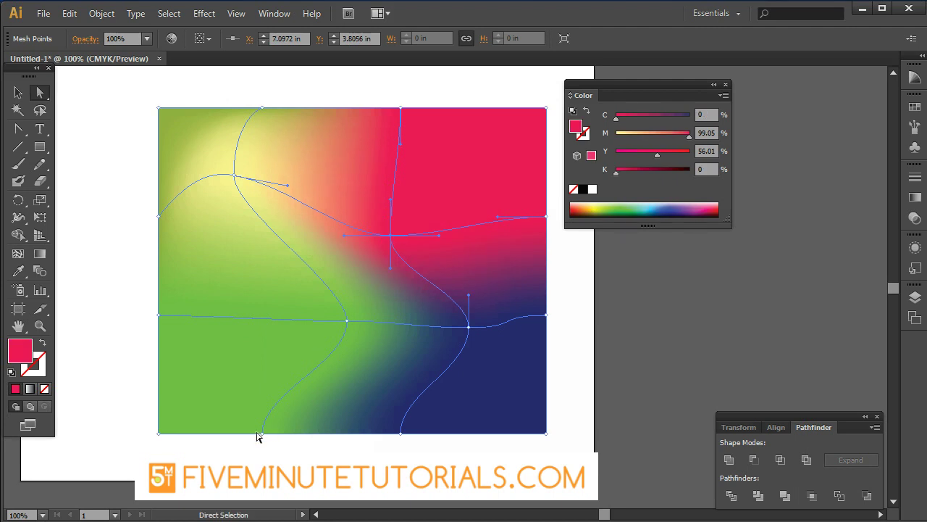
{"action": "left_click", "coordinate": [259, 435]}
{"action": "left_click_drag", "start_coordinate": [266, 398], "coordinate": [320, 404]}
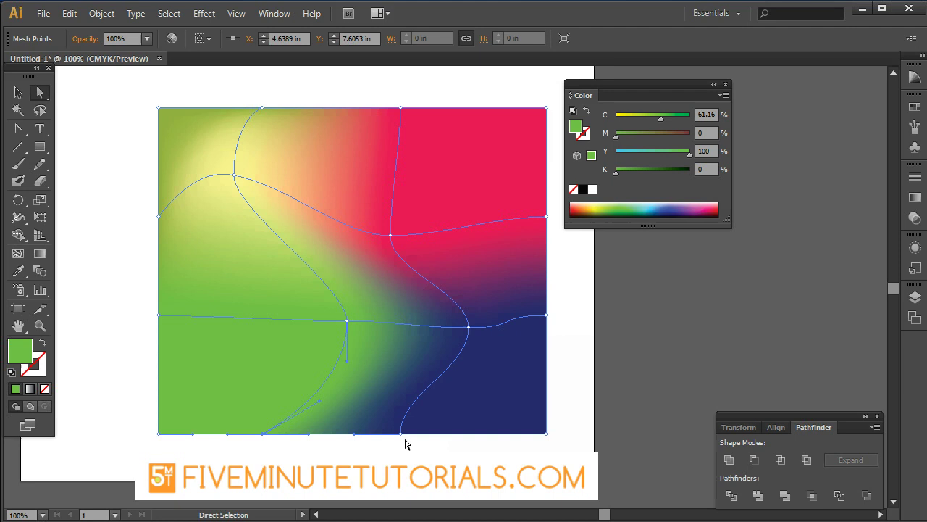
{"action": "left_click", "coordinate": [457, 387]}
{"action": "mouse_move", "coordinate": [408, 400]}
{"action": "left_mouse_down"}
{"action": "mouse_move", "coordinate": [478, 407]}
{"action": "mouse_move", "coordinate": [455, 396]}
{"action": "left_mouse_up"}
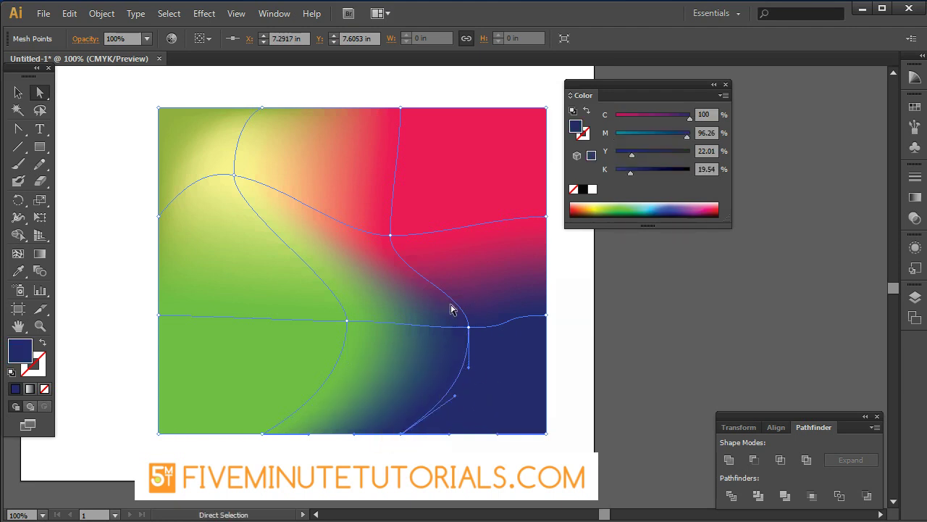
Drag the pink-area point's handles to arch the pink curve, then deselect.
{"action": "left_click", "coordinate": [390, 235]}
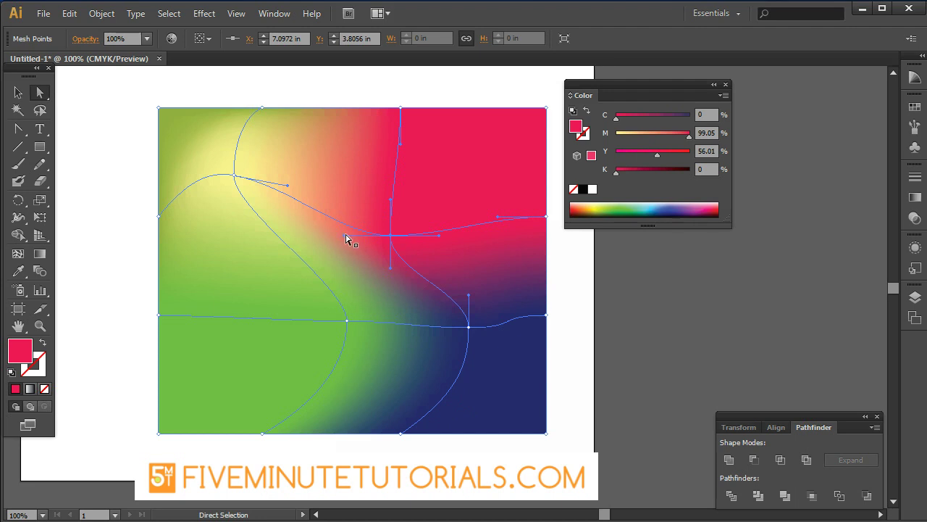
{"action": "left_click_drag", "start_coordinate": [345, 238], "coordinate": [346, 245]}
{"action": "left_click_drag", "start_coordinate": [391, 202], "coordinate": [373, 201]}
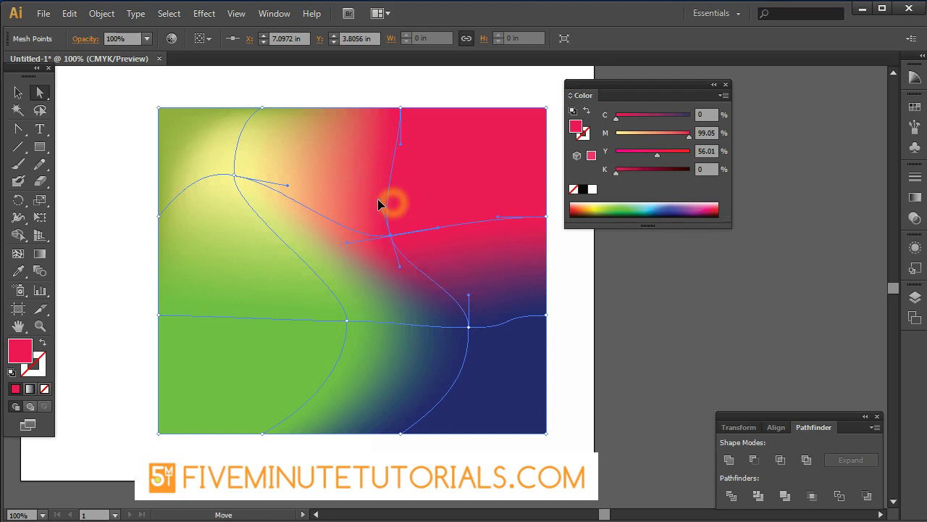
{"action": "left_click_drag", "start_coordinate": [500, 217], "coordinate": [494, 191]}
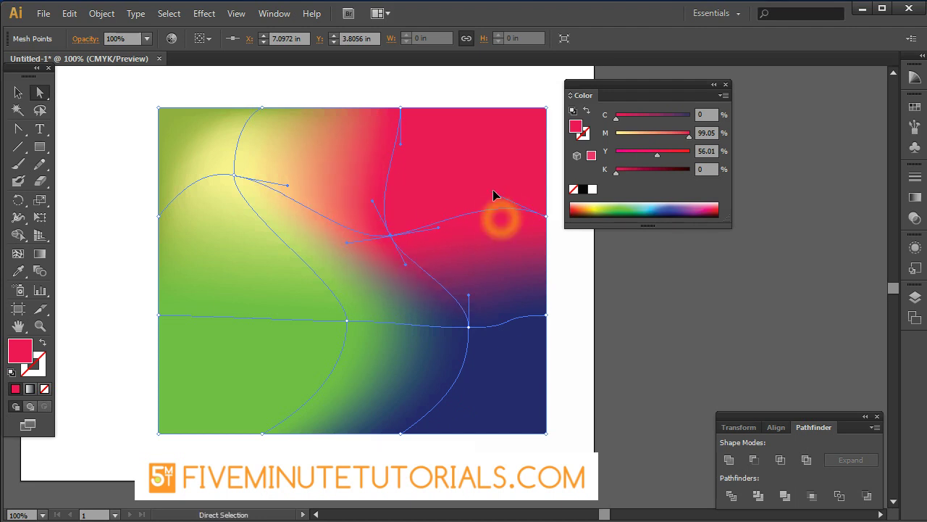
{"action": "left_click", "coordinate": [17, 92]}
{"action": "left_click", "coordinate": [121, 126]}
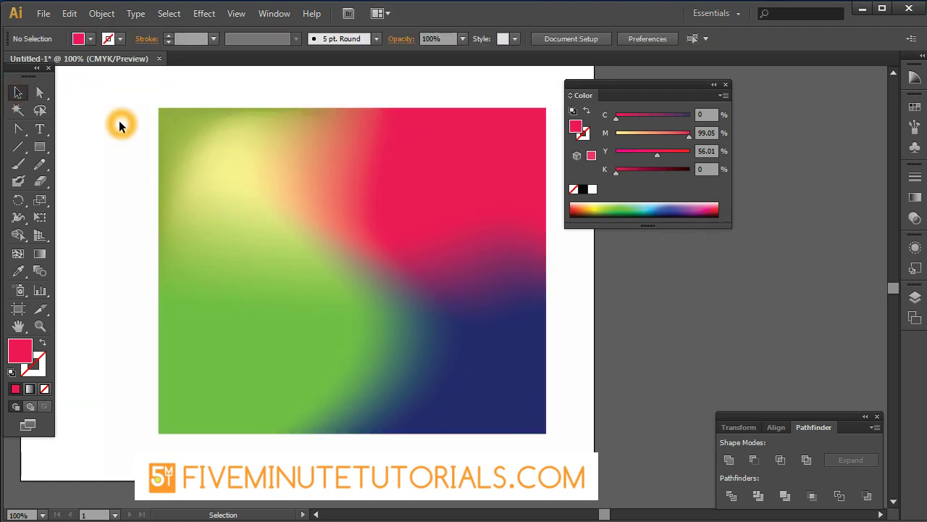
Pull the central mesh point left to bend the colour blends, then preview.
{"action": "left_click", "coordinate": [40, 92]}
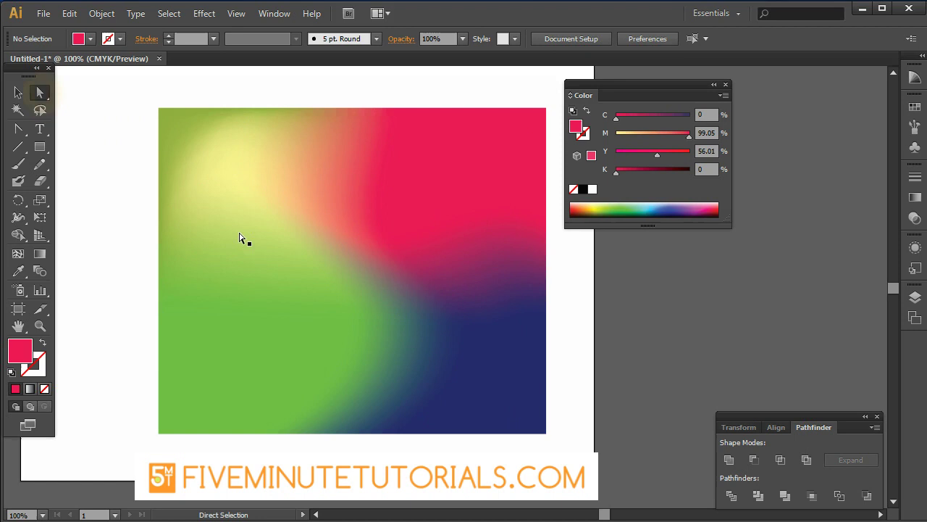
{"action": "left_click", "coordinate": [250, 241]}
{"action": "left_click", "coordinate": [235, 177]}
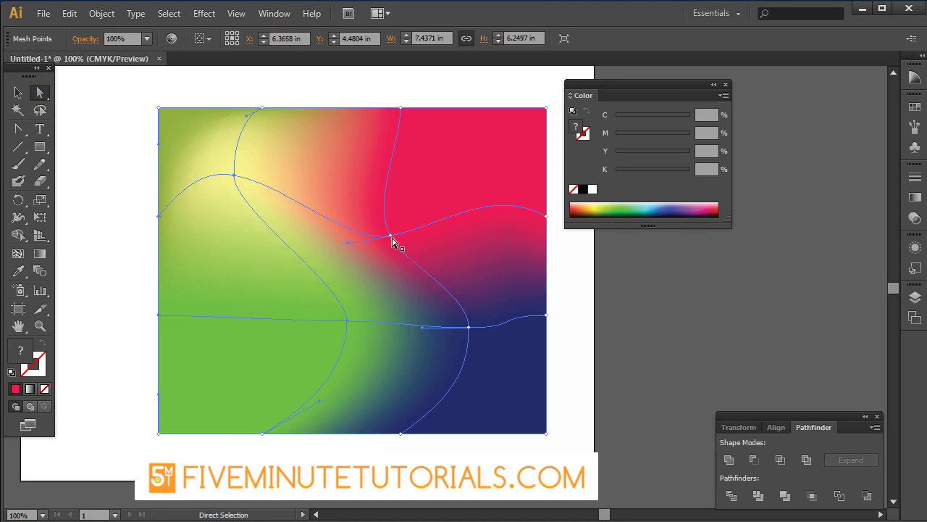
{"action": "left_click_drag", "start_coordinate": [391, 242], "coordinate": [310, 253]}
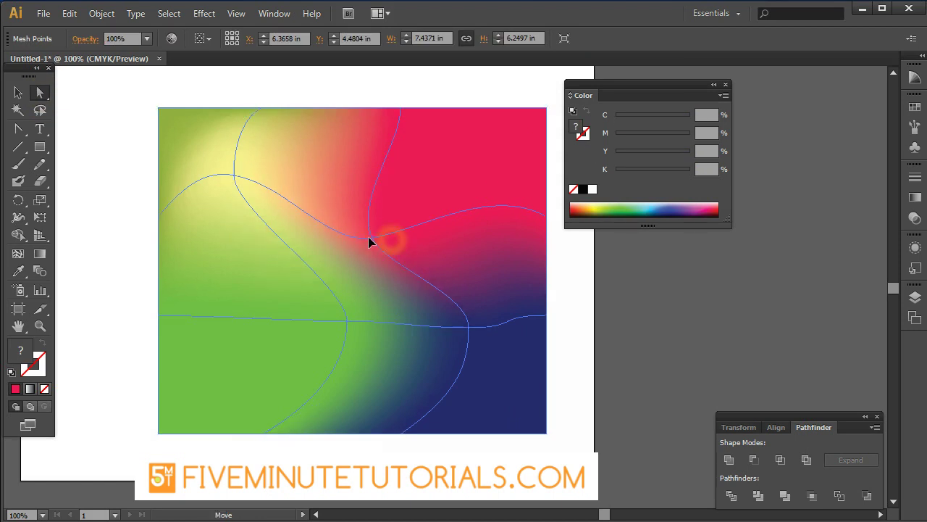
{"action": "left_click", "coordinate": [261, 288]}
{"action": "left_click", "coordinate": [120, 196]}
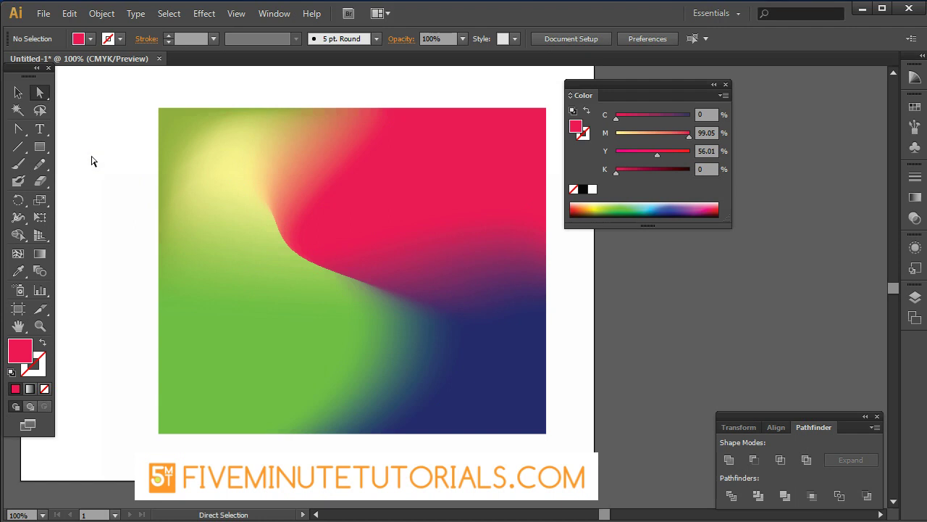
{"action": "left_click", "coordinate": [22, 92]}
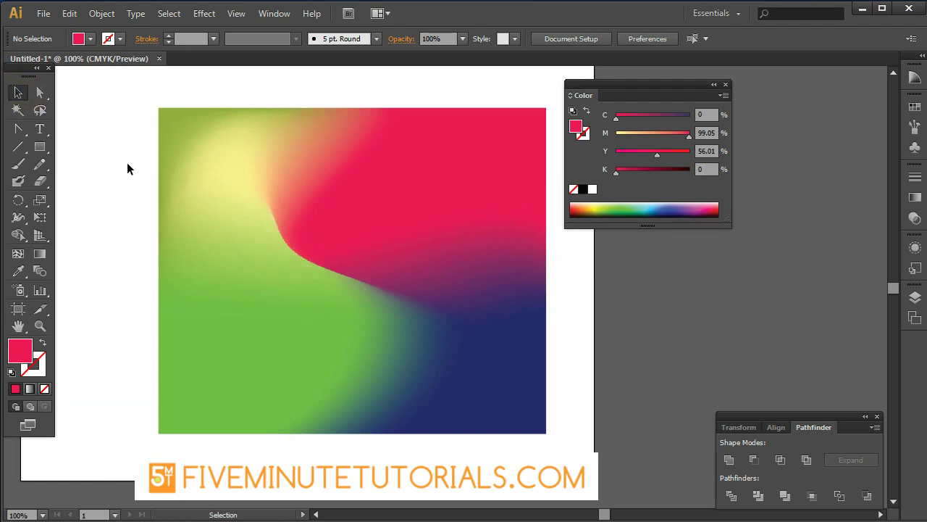
Move the central point back right and another point up-right to reshape the pink-green blend.
{"action": "left_click", "coordinate": [40, 92]}
{"action": "left_click", "coordinate": [266, 234]}
{"action": "left_click_drag", "start_coordinate": [309, 249], "coordinate": [294, 253]}
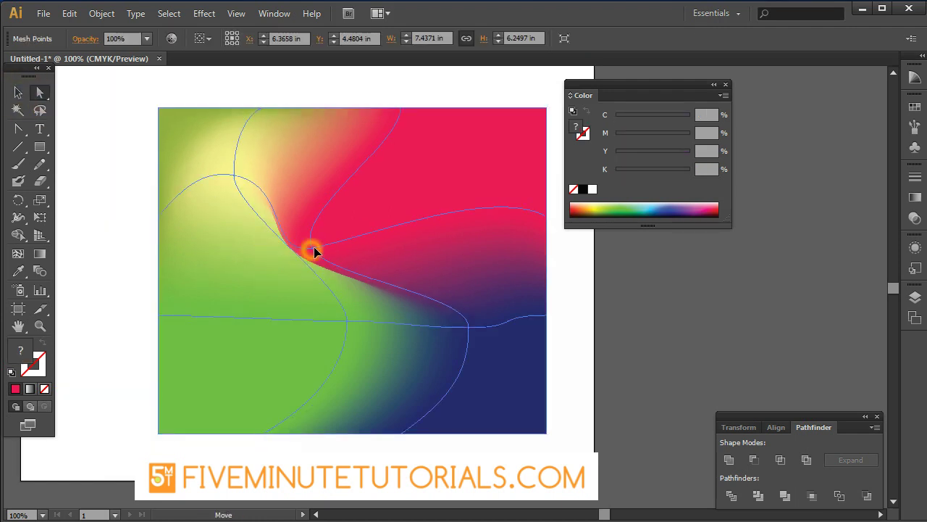
{"action": "left_click", "coordinate": [290, 253]}
{"action": "left_click", "coordinate": [138, 231]}
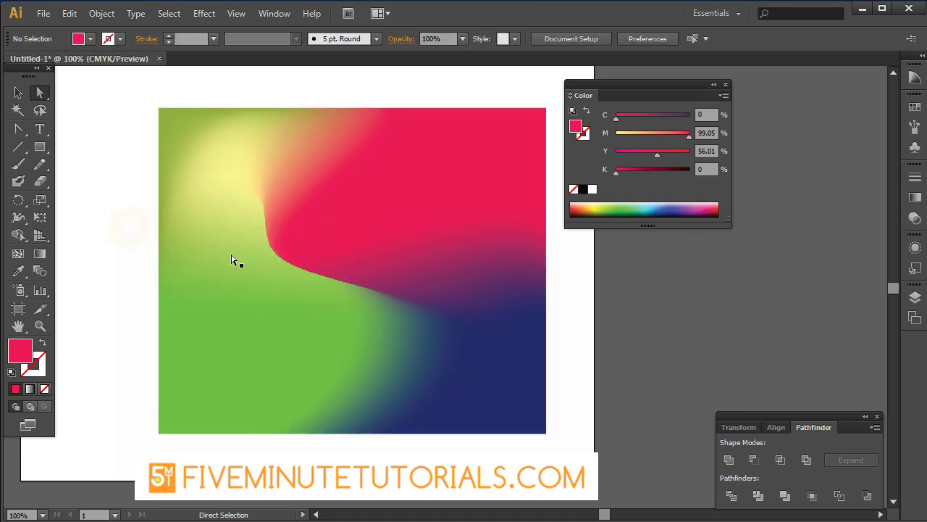
{"action": "left_click", "coordinate": [289, 253]}
{"action": "left_click_drag", "start_coordinate": [294, 253], "coordinate": [368, 248]}
{"action": "left_click", "coordinate": [133, 235]}
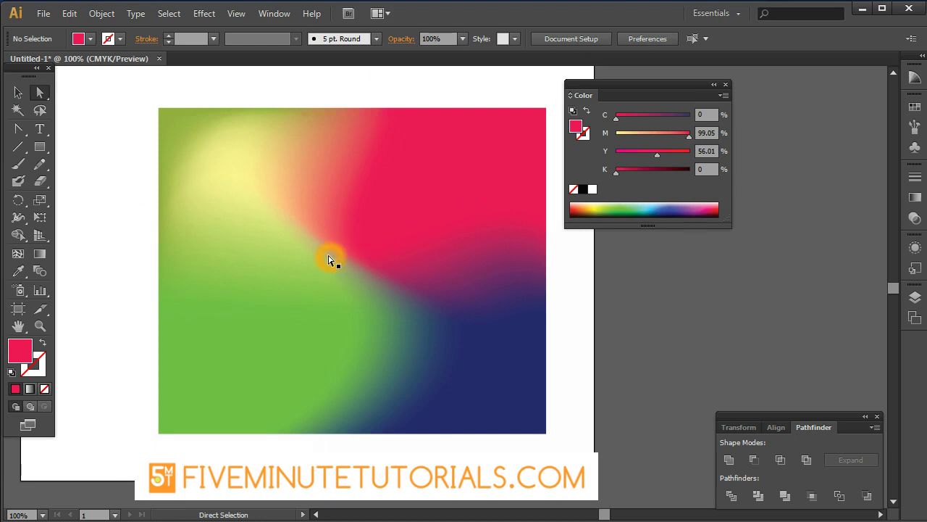
{"action": "left_click", "coordinate": [391, 276]}
{"action": "left_click_drag", "start_coordinate": [366, 247], "coordinate": [398, 206]}
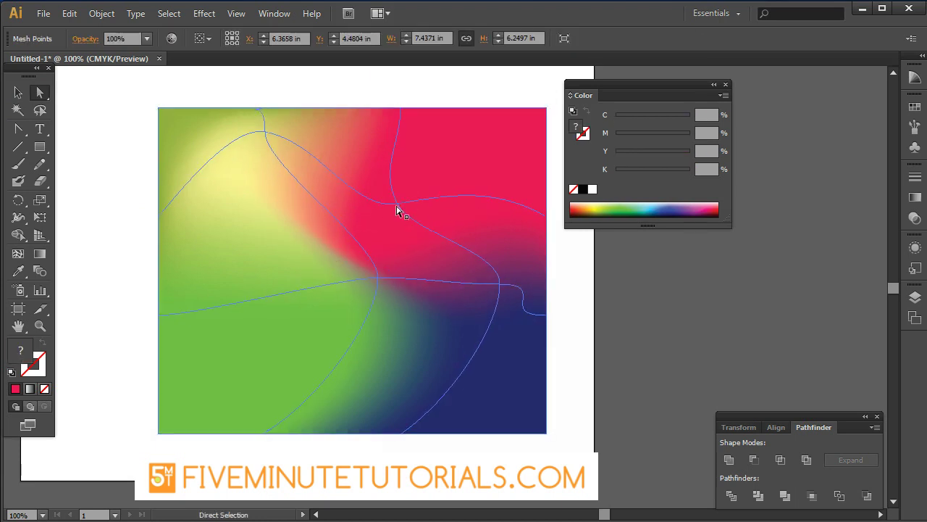
Bulge the mesh's left side and top edge, rounding the top-left corner outward.
{"action": "left_click_drag", "start_coordinate": [377, 281], "coordinate": [323, 305]}
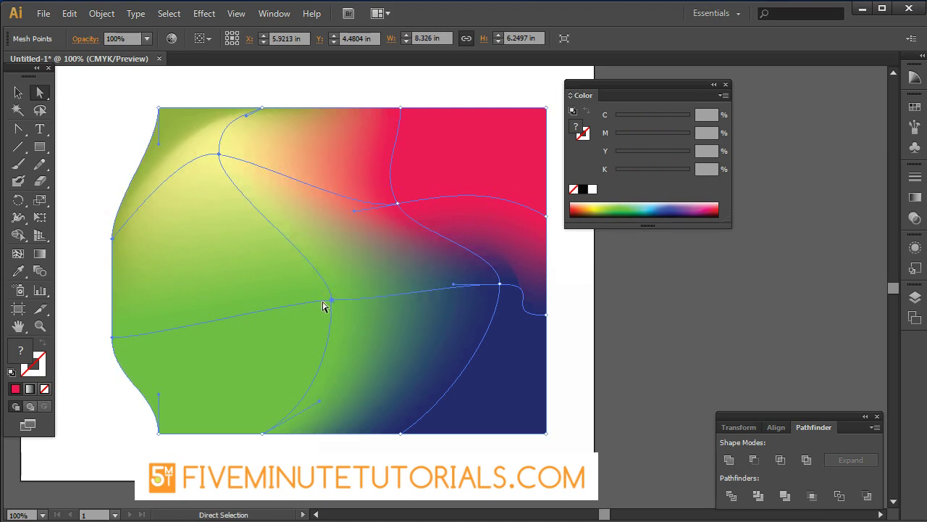
{"action": "left_click_drag", "start_coordinate": [400, 108], "coordinate": [404, 88]}
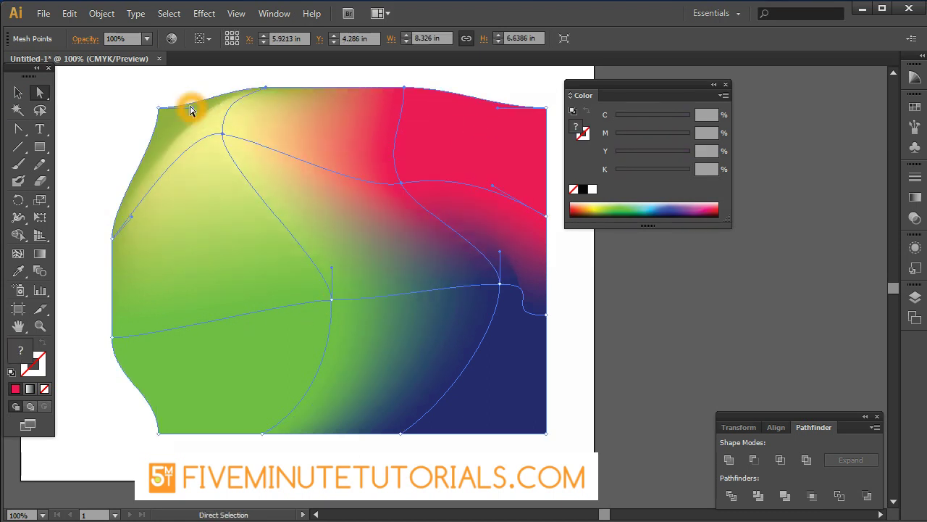
{"action": "mouse_move", "coordinate": [192, 107]}
{"action": "left_mouse_down"}
{"action": "mouse_move", "coordinate": [170, 85]}
{"action": "mouse_move", "coordinate": [132, 110]}
{"action": "left_mouse_up"}
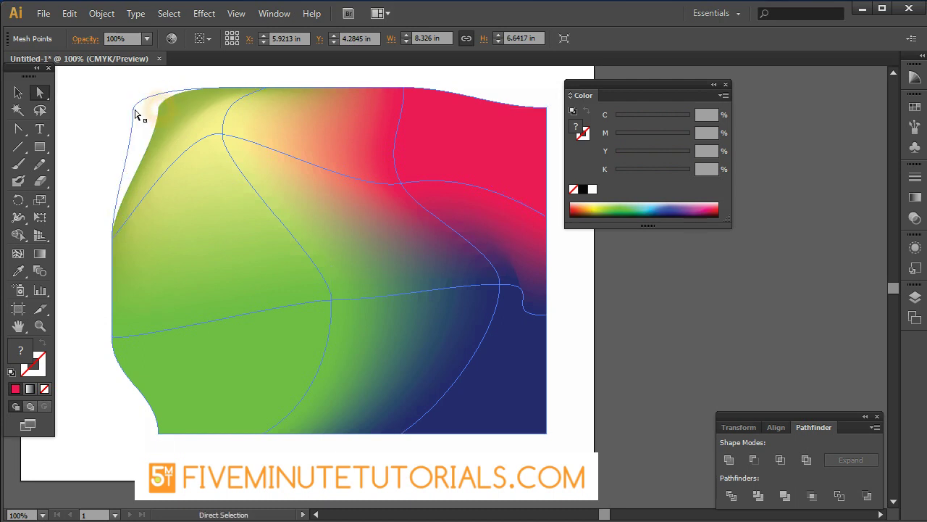
{"action": "left_click_drag", "start_coordinate": [135, 145], "coordinate": [116, 139]}
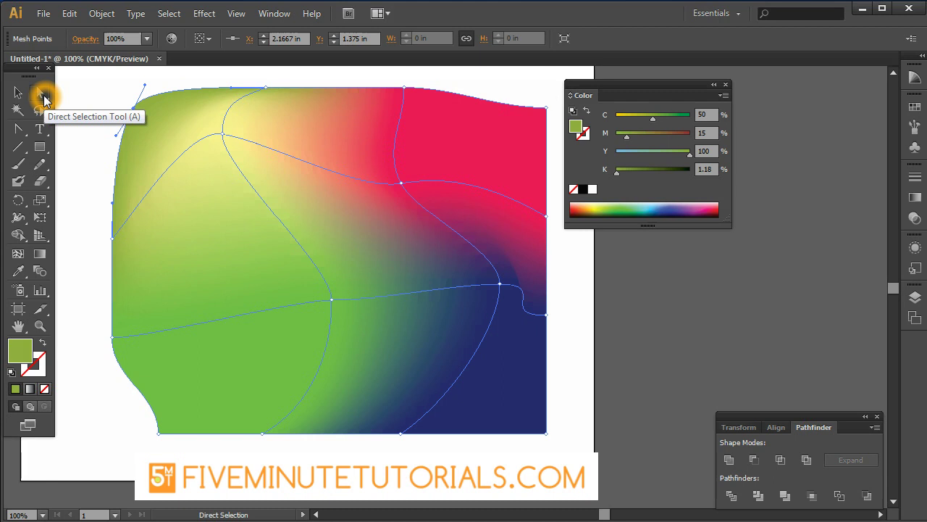
Bulge the right edge, curve the bottom edge and pull the bottom-left corner outward.
{"action": "left_click", "coordinate": [44, 99]}
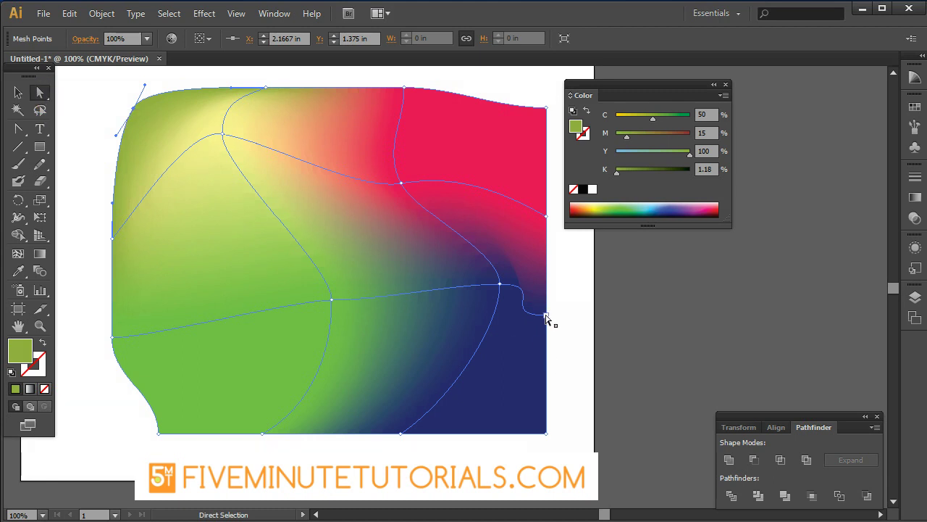
{"action": "left_click_drag", "start_coordinate": [547, 318], "coordinate": [584, 323]}
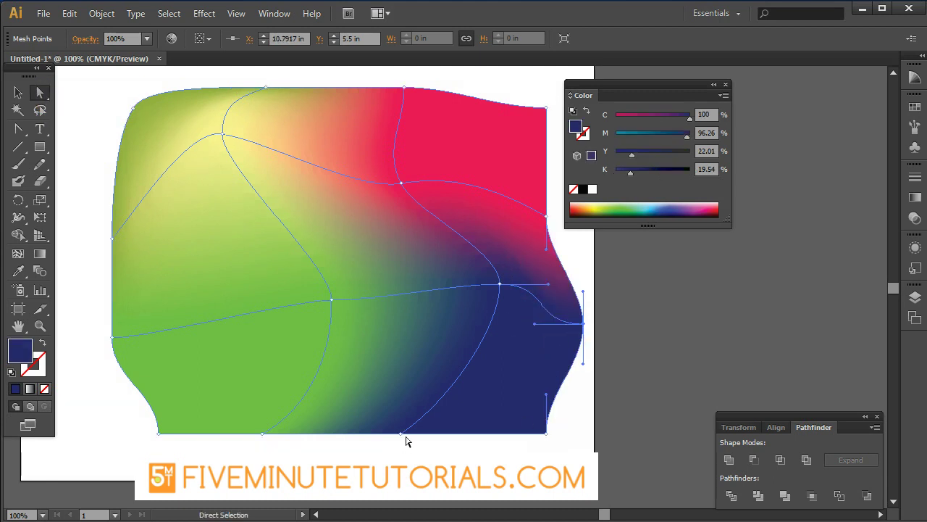
{"action": "left_click_drag", "start_coordinate": [403, 437], "coordinate": [281, 450]}
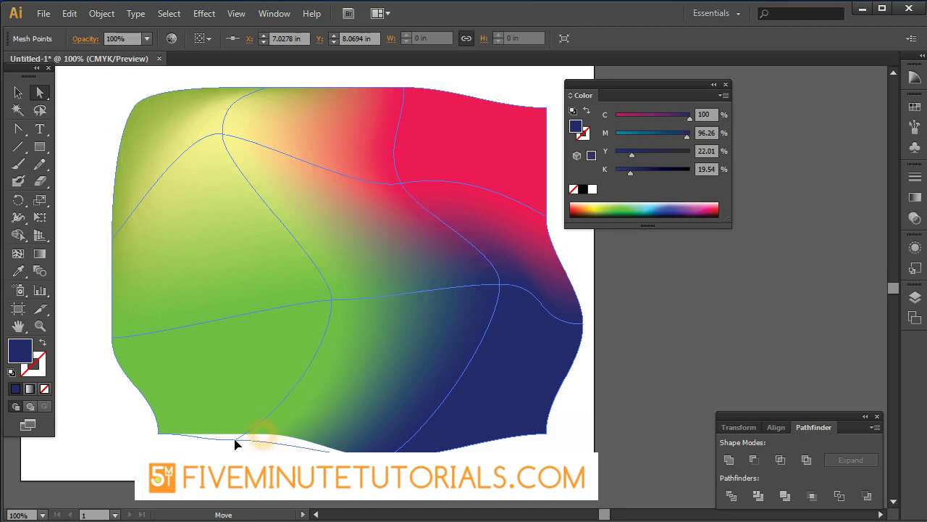
{"action": "left_click", "coordinate": [159, 433]}
{"action": "left_click_drag", "start_coordinate": [158, 433], "coordinate": [117, 433]}
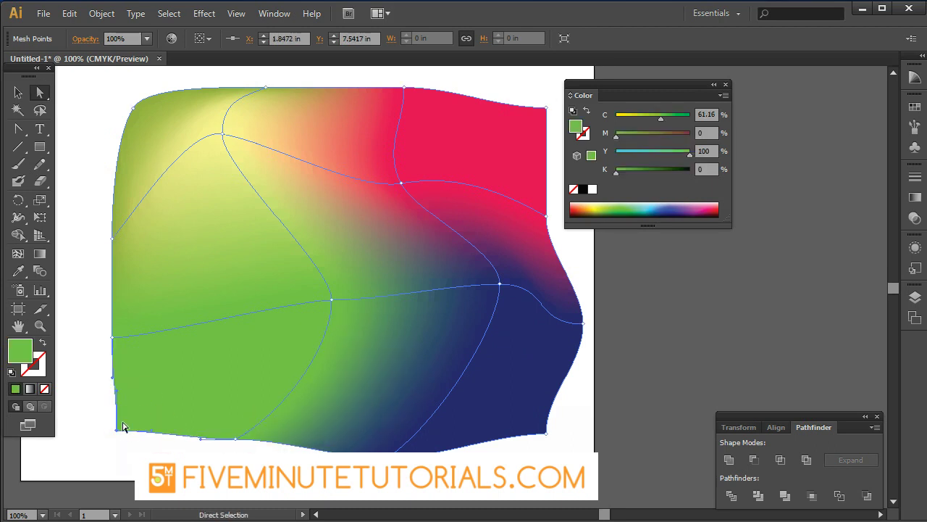
{"action": "left_click_drag", "start_coordinate": [116, 391], "coordinate": [92, 396]}
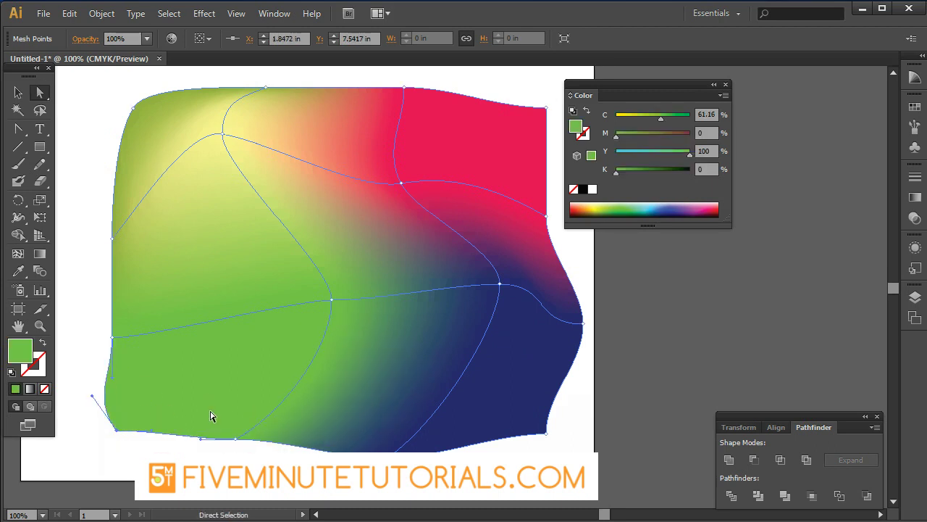
{"action": "left_click", "coordinate": [221, 373]}
{"action": "left_click", "coordinate": [234, 356]}
Colour a mesh point on the bottom edge yellow-green.
{"action": "left_click", "coordinate": [361, 314]}
{"action": "left_click", "coordinate": [236, 310]}
{"action": "left_click", "coordinate": [163, 268]}
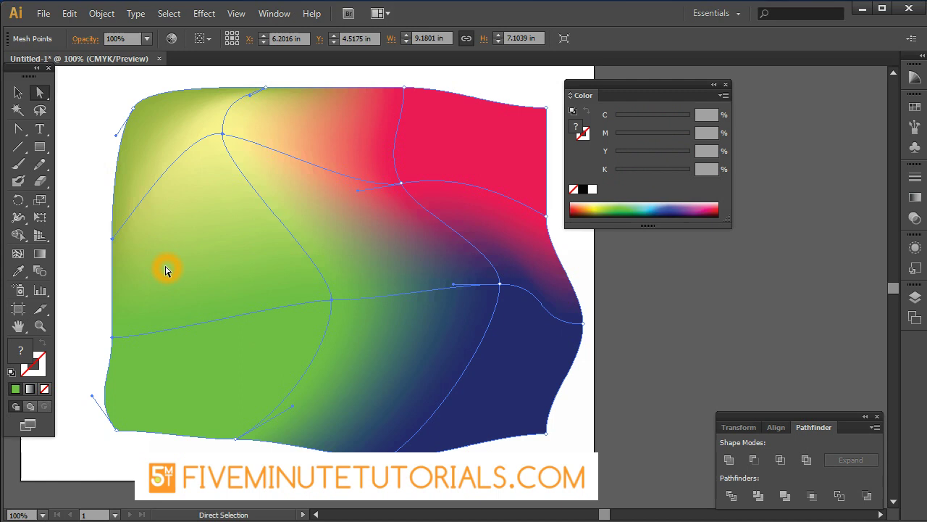
{"action": "left_click", "coordinate": [383, 440]}
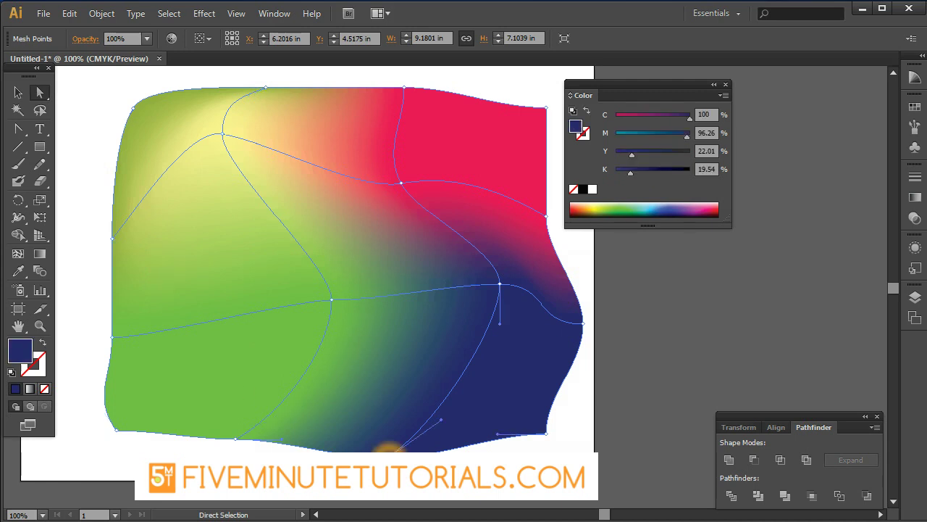
{"action": "left_click", "coordinate": [601, 207]}
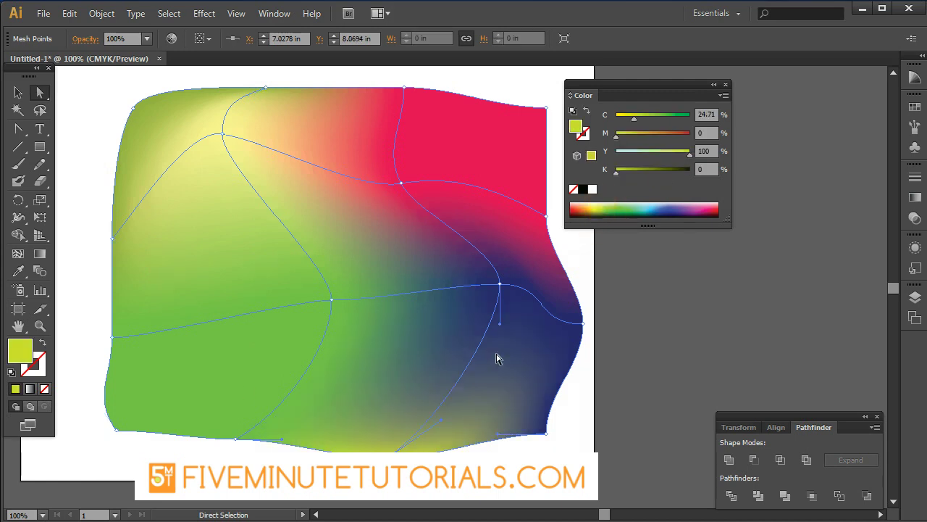
{"action": "left_click", "coordinate": [473, 423]}
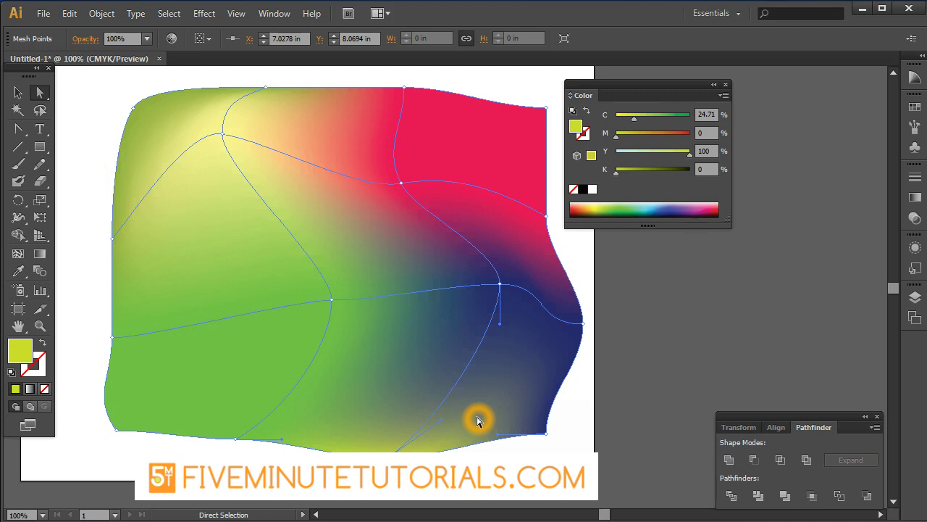